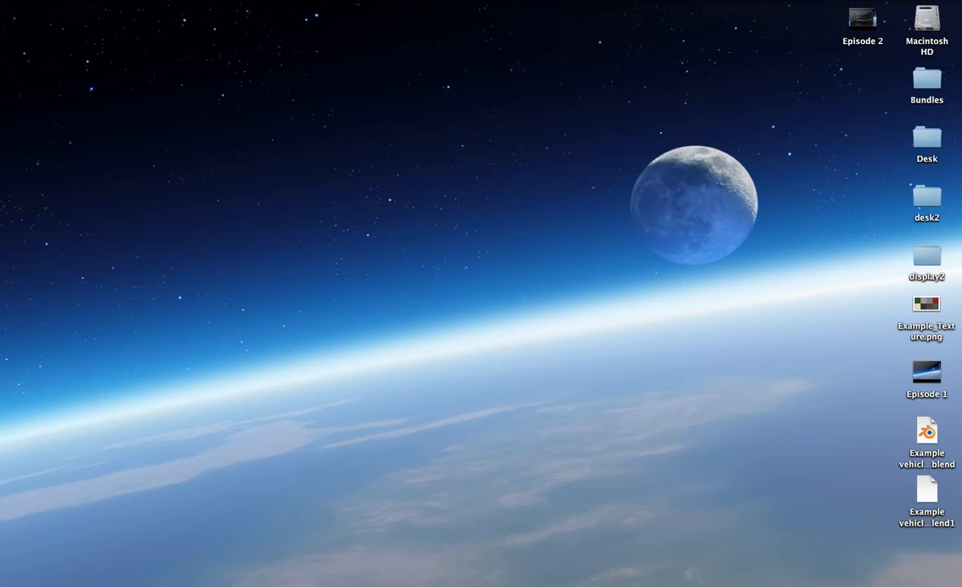
# Switch to Blender with Example vehicle_001.blend and view the render engine choices, keeping Cycles Render.
pyautogui.hotkey('ctrl', 'Up')
pyautogui.click(379, 49)
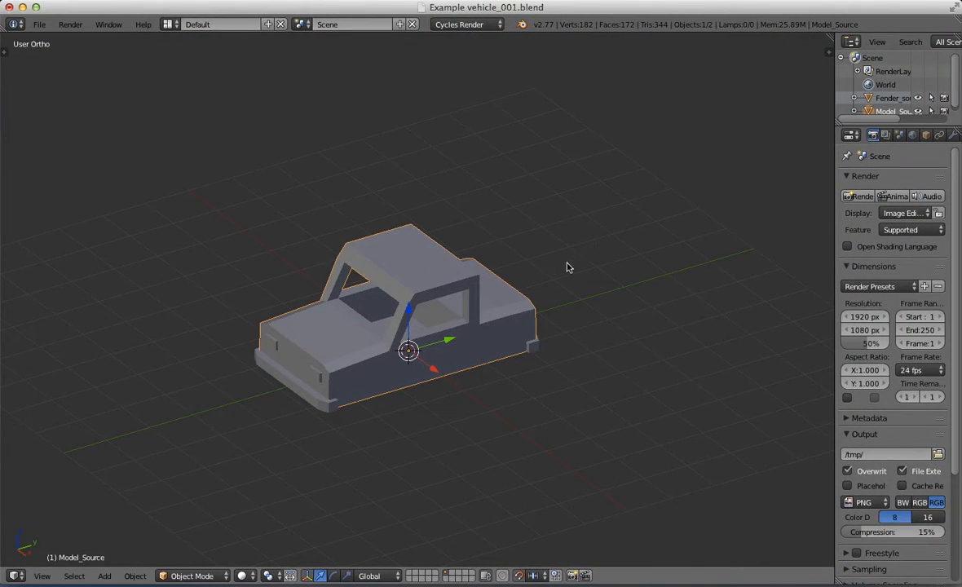
pyautogui.click(462, 25)
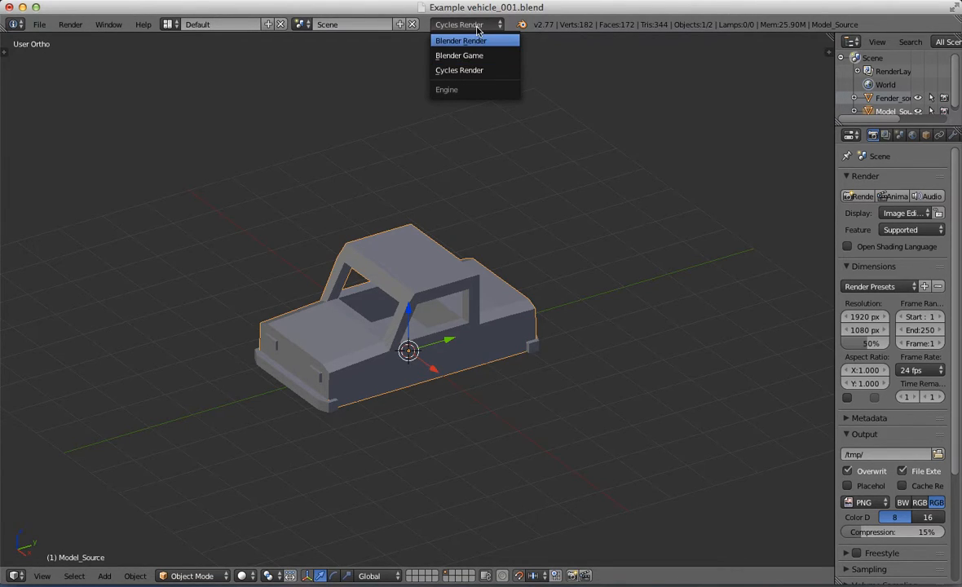
pyautogui.click(485, 24)
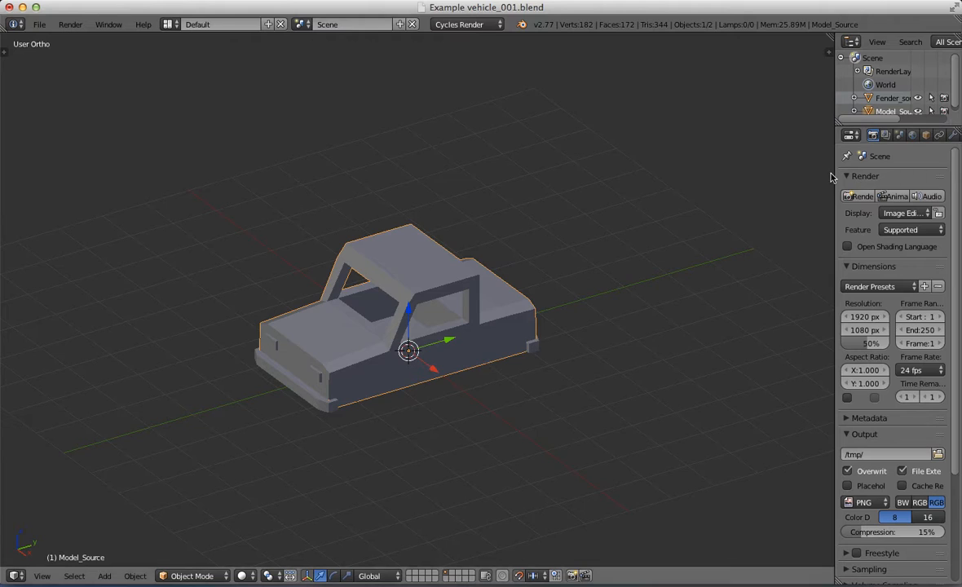
# Widen the properties area and add a new material named Car Material to the Model_Source object.
pyautogui.moveTo(835, 171); pyautogui.dragTo(788, 168)
pyautogui.click(929, 135)
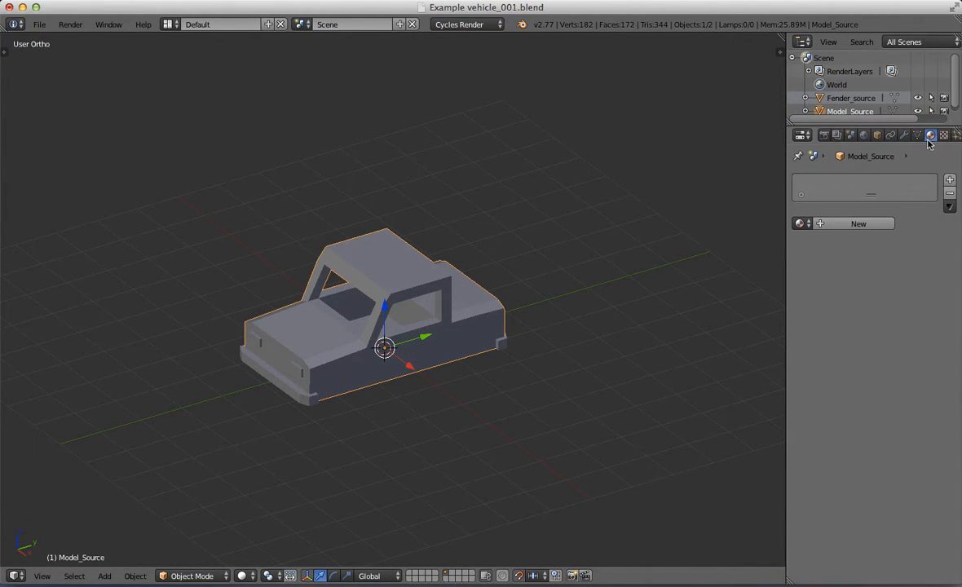
pyautogui.click(867, 229)
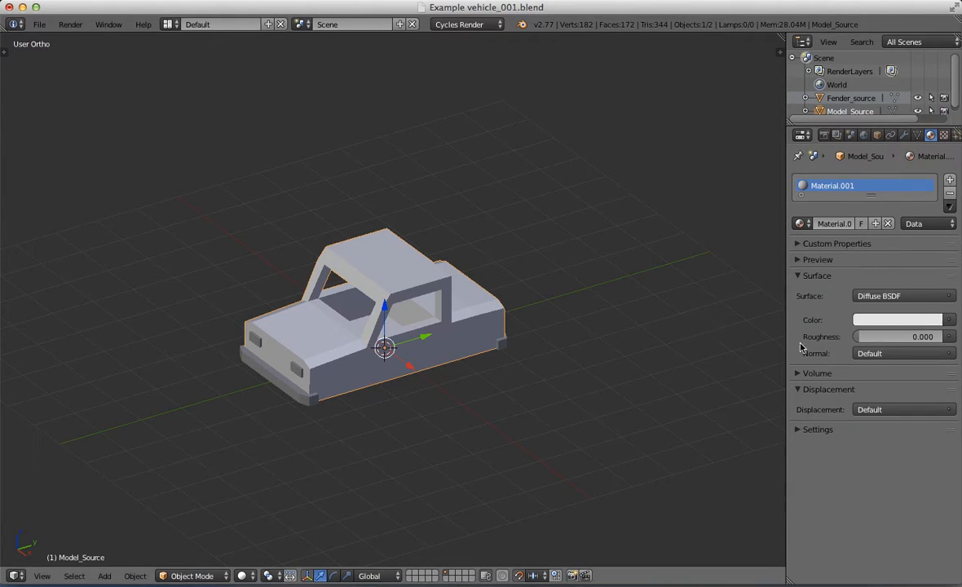
pyautogui.click(843, 226)
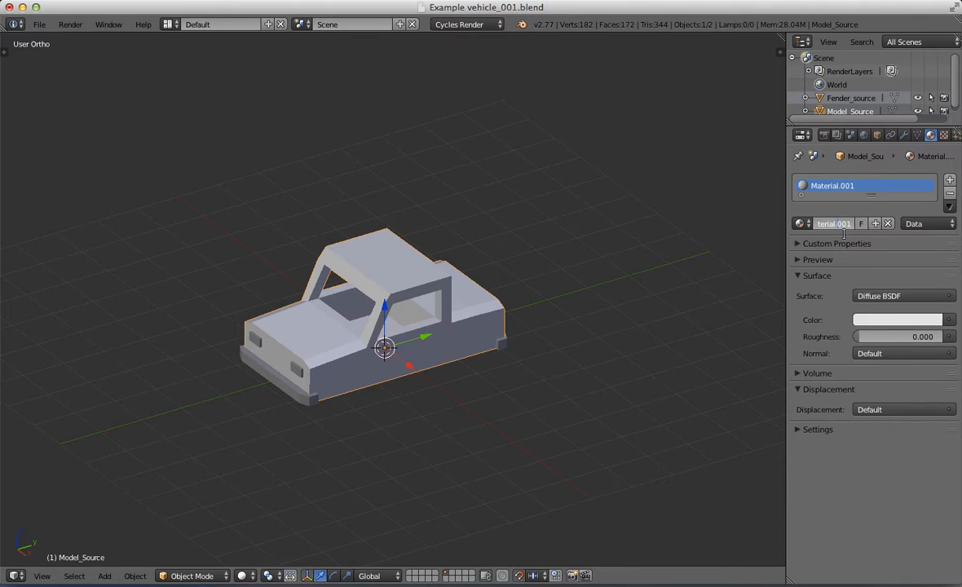
pyautogui.write('C')
pyautogui.press('Return')
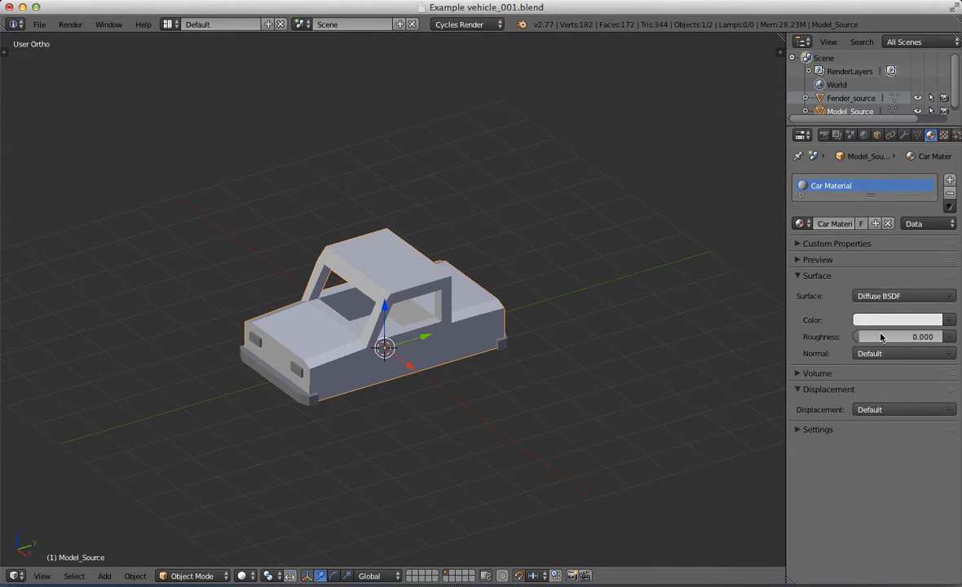
# Set the material's diffuse colour to an Image Texture and load Example_Texture.png from the Desktop folder.
pyautogui.click(949, 319)
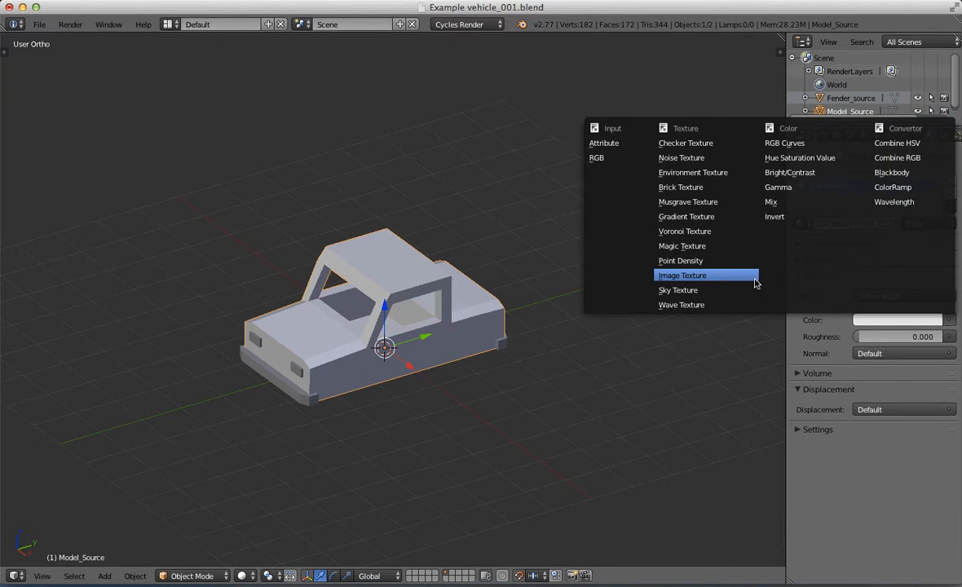
pyautogui.click(708, 277)
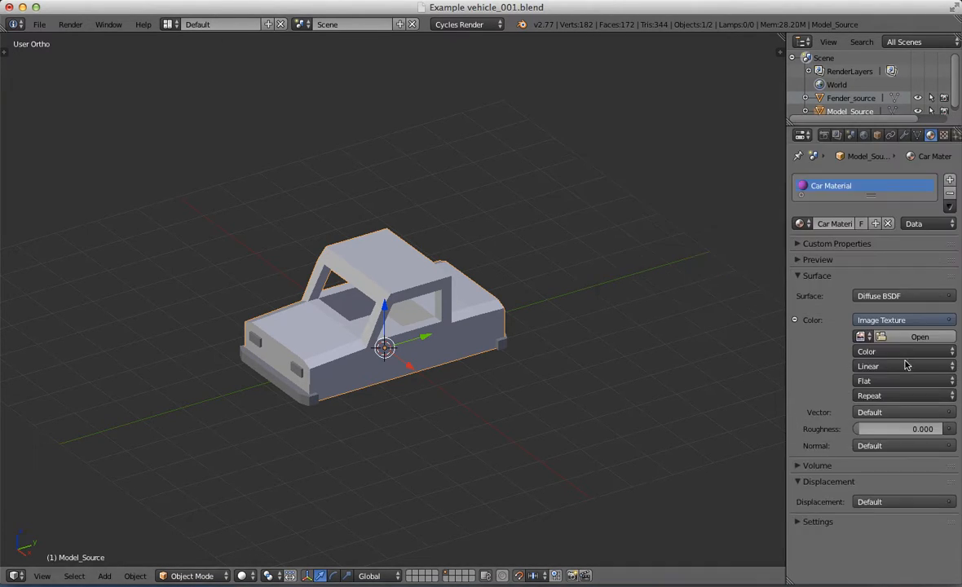
pyautogui.click(912, 338)
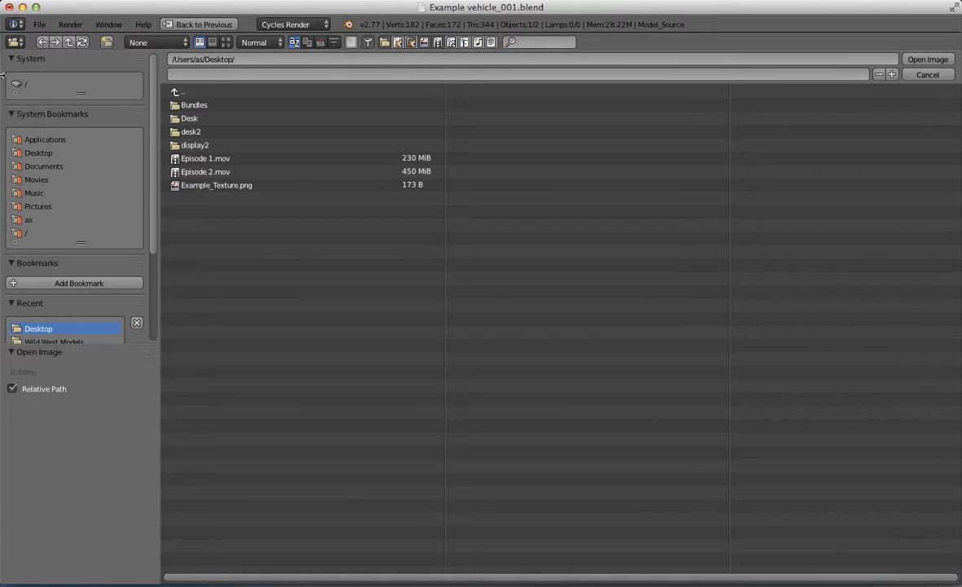
pyautogui.doubleClick(220, 186)
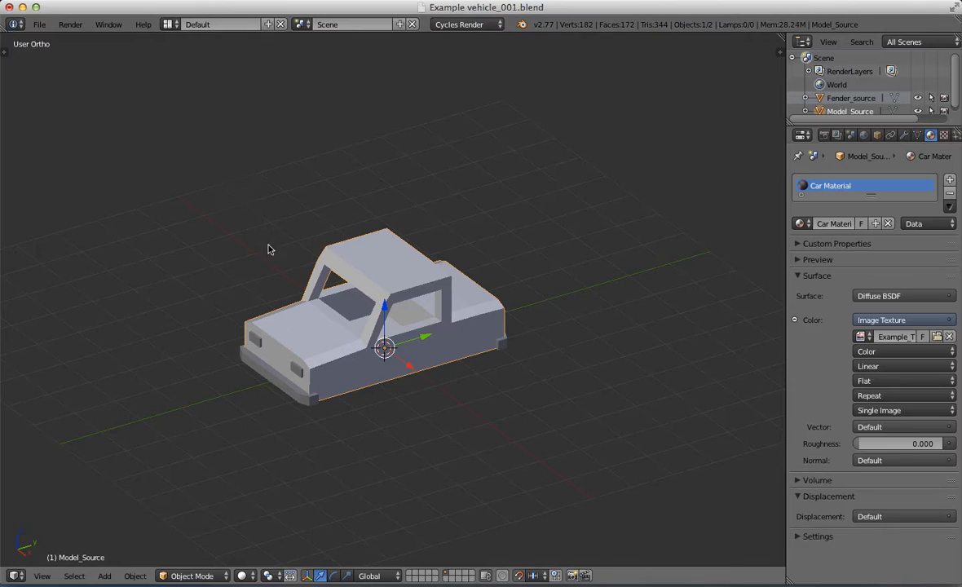
# Switch to the Compositing layout, collapse the node editor and enlarge the 3D view beside the image editor.
pyautogui.click(169, 24)
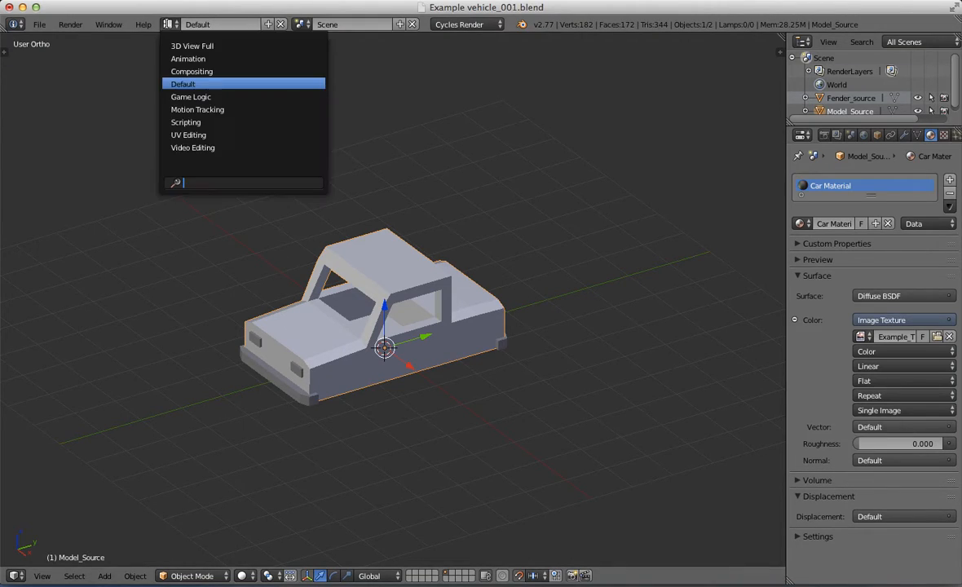
pyautogui.click(184, 65)
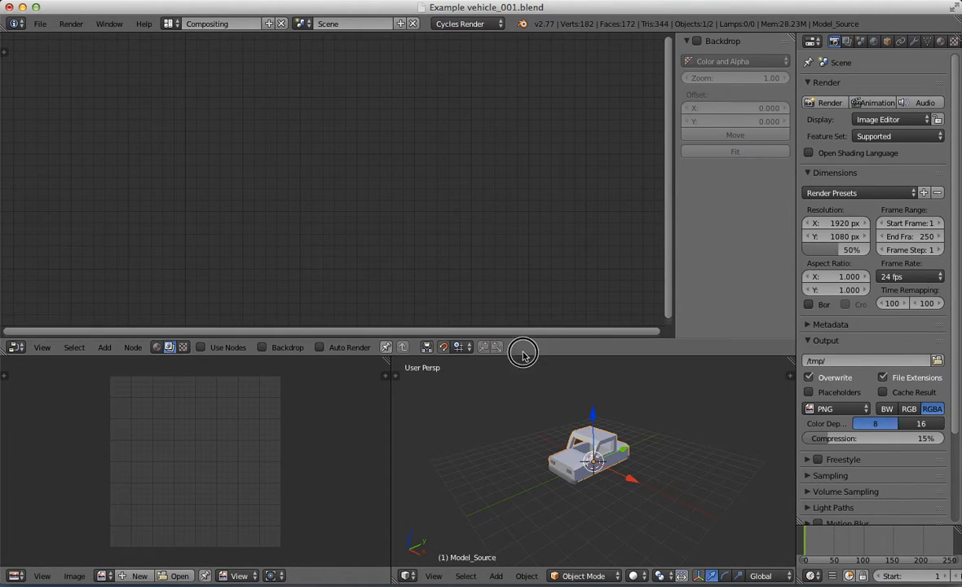
pyautogui.moveTo(523, 355); pyautogui.dragTo(522, 51)
pyautogui.moveTo(390, 437); pyautogui.dragTo(284, 431)
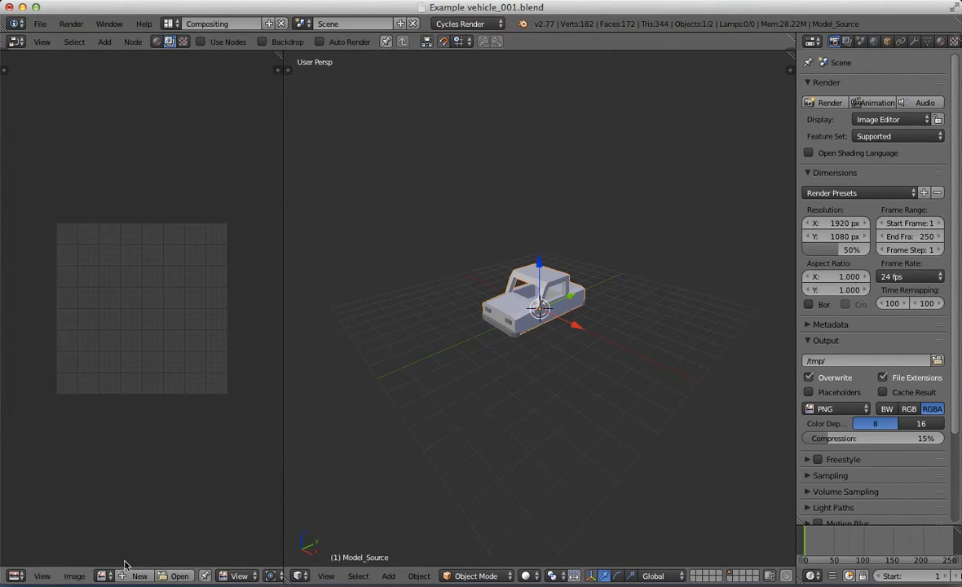
# Display Example_Texture.png in the image editor and narrow that editor to give the 3D view more room.
pyautogui.click(101, 576)
pyautogui.click(134, 441)
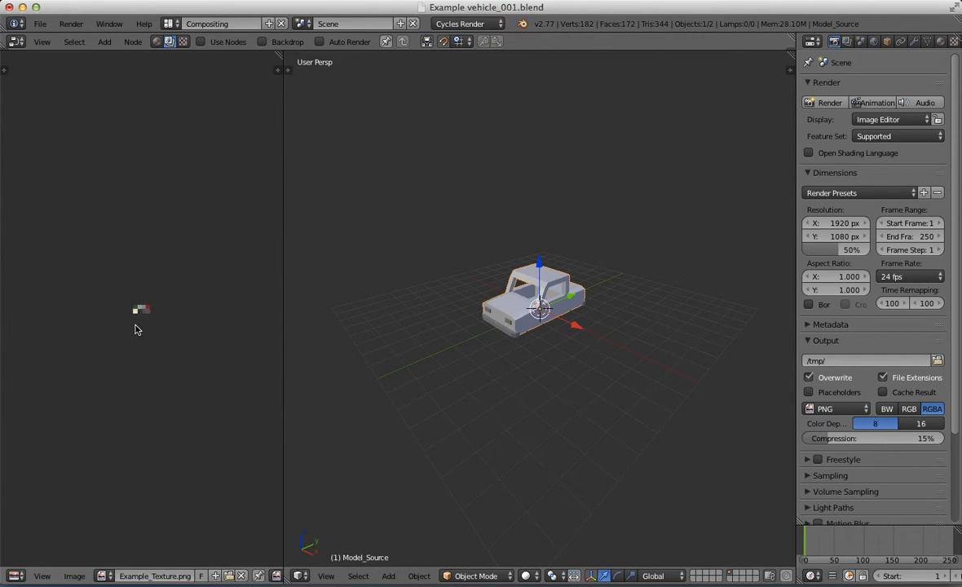
pyautogui.scroll(10, 137, 329)
pyautogui.moveTo(281, 346); pyautogui.dragTo(191, 345)
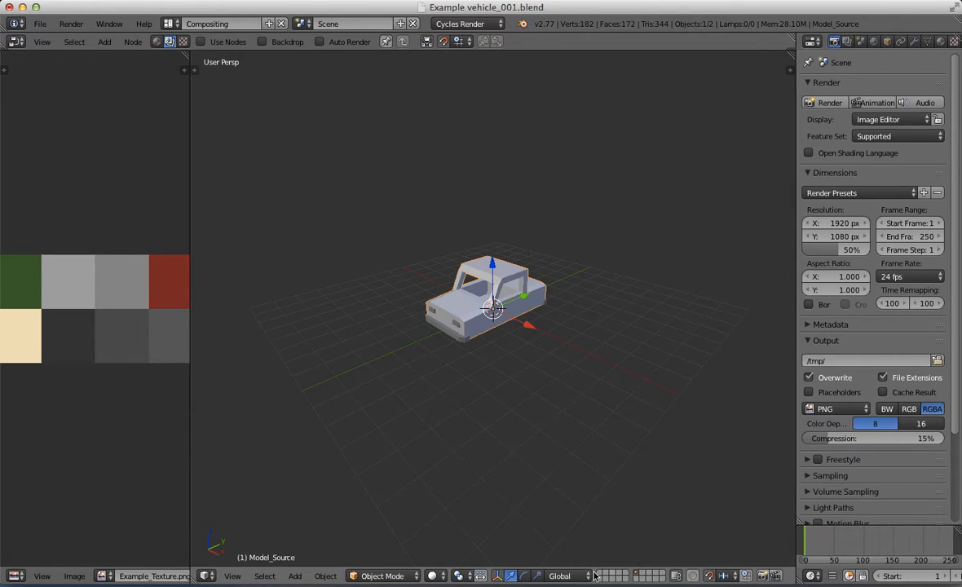
# Select the whole Model_Source mesh in Edit Mode and unwrap it with Smart UV Project at the default settings.
pyautogui.press('Tab')
pyautogui.scroll(6, 585, 461)
pyautogui.click(618, 576)
pyautogui.scroll(-2, 480, 365)
pyautogui.press('KP_5')
pyautogui.press('KP_3')
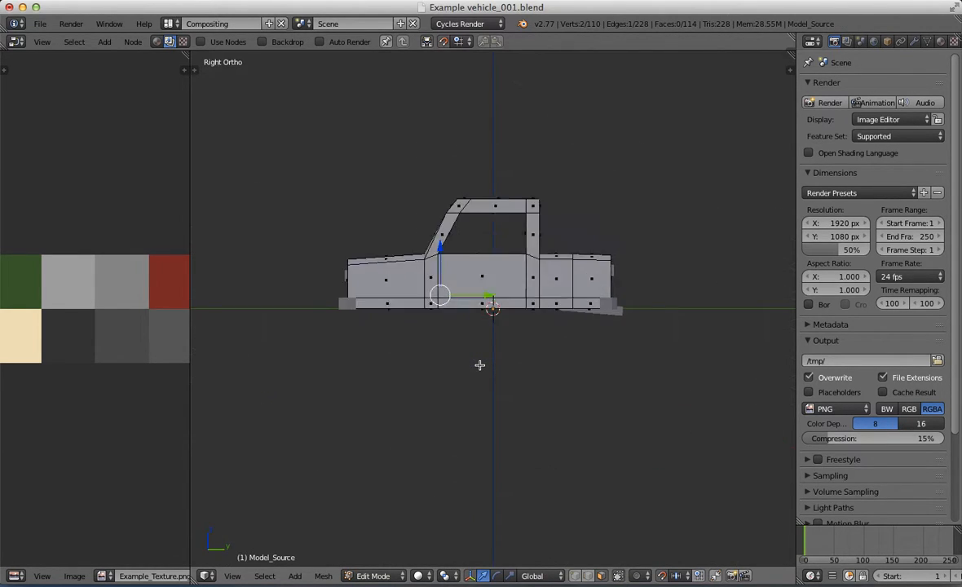
pyautogui.scroll(3, 480, 366)
pyautogui.moveTo(480, 365); pyautogui.dragTo(502, 315, button='middle')
pyautogui.press('a')
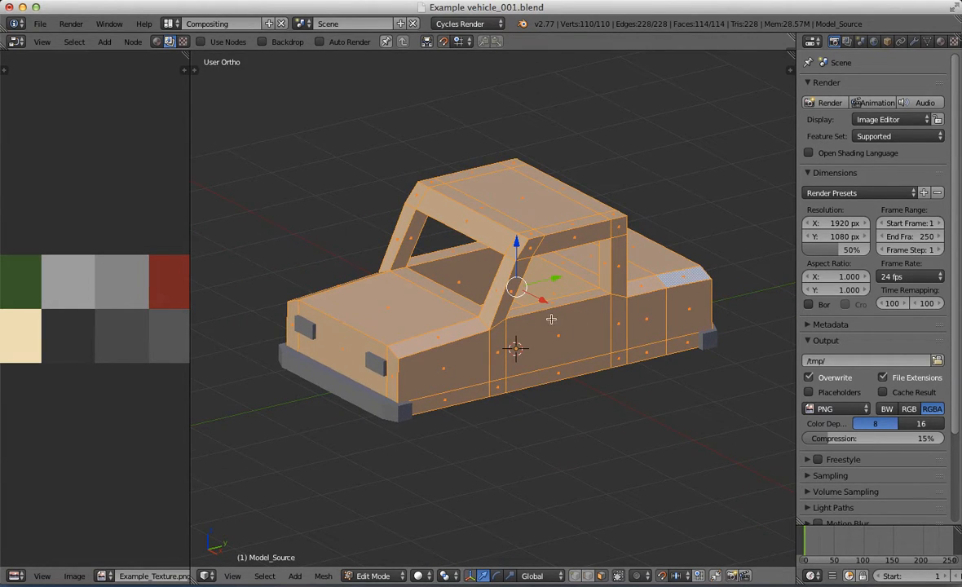
pyautogui.press('u')
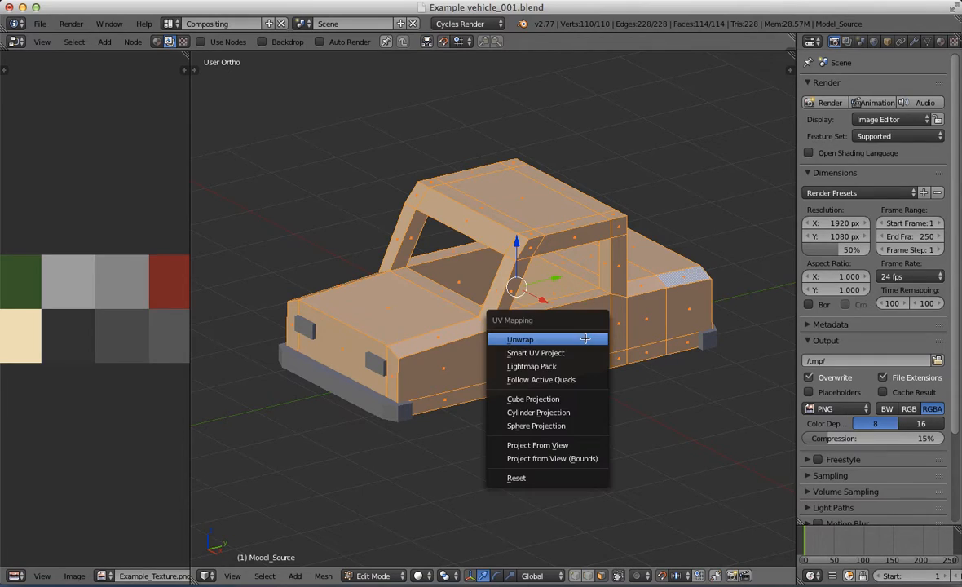
pyautogui.click(526, 353)
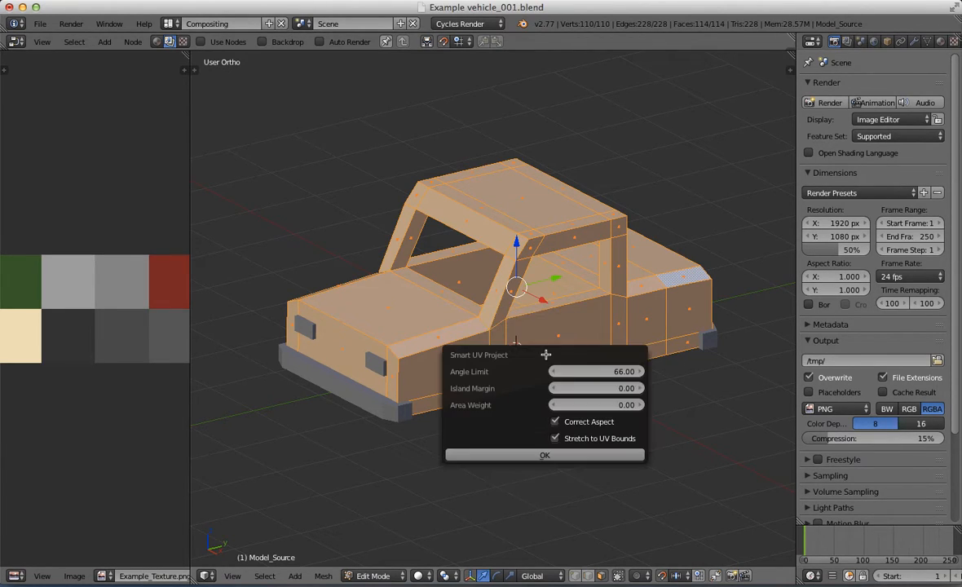
pyautogui.click(578, 458)
# Scale all the UVs down to a tiny point and move them onto the dark green swatch of the texture.
pyautogui.scroll(-2, 82, 323)
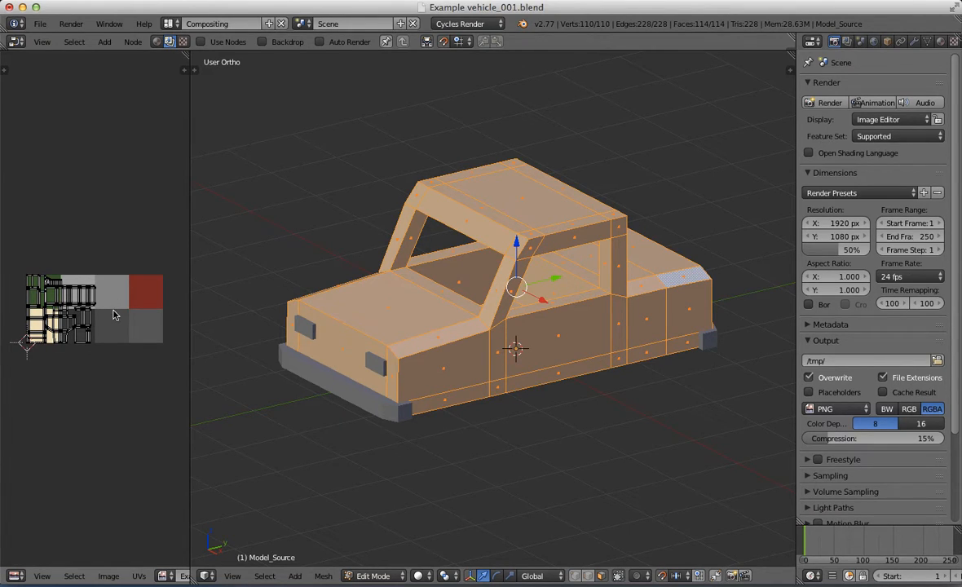
pyautogui.press('a')
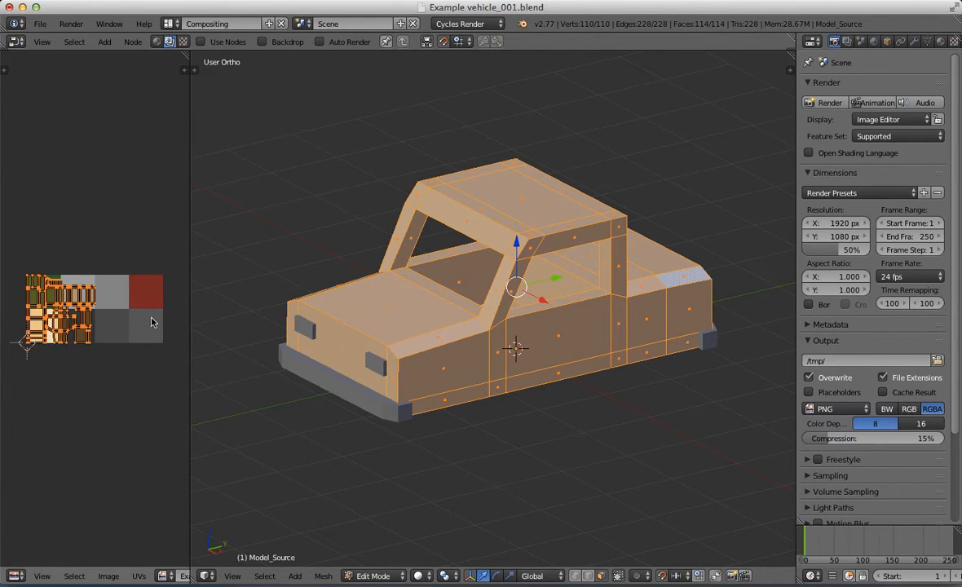
pyautogui.press('s')
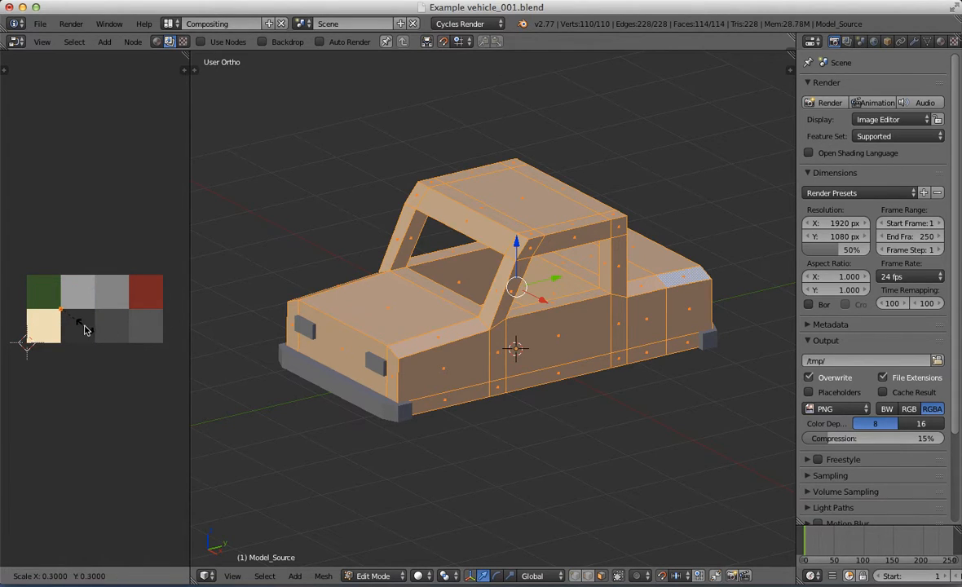
pyautogui.click(85, 338)
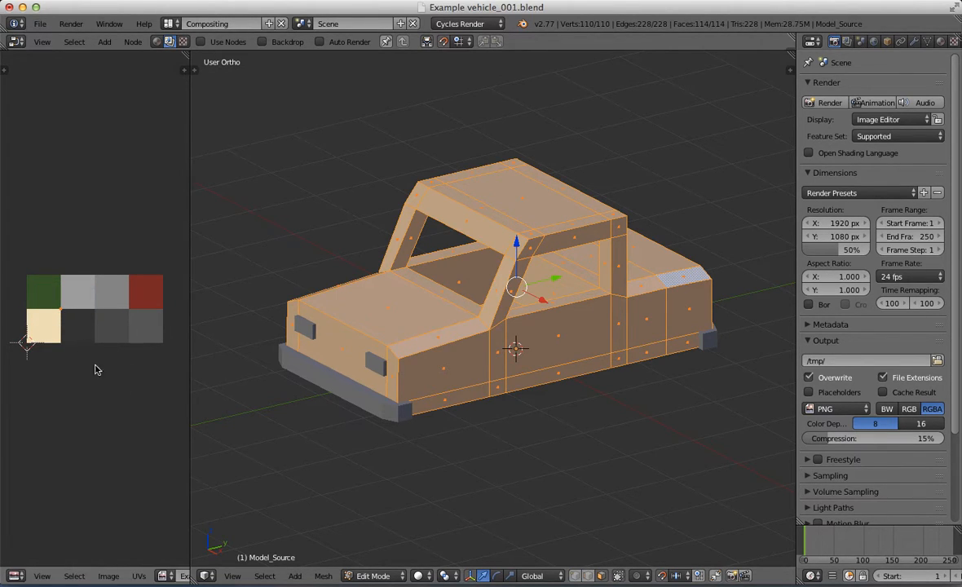
pyautogui.press('g')
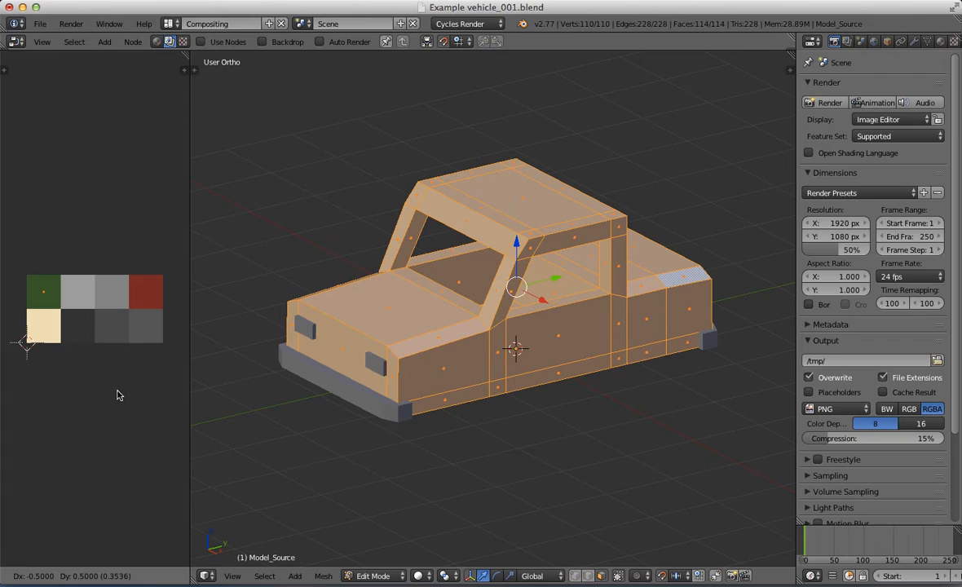
pyautogui.click(144, 396)
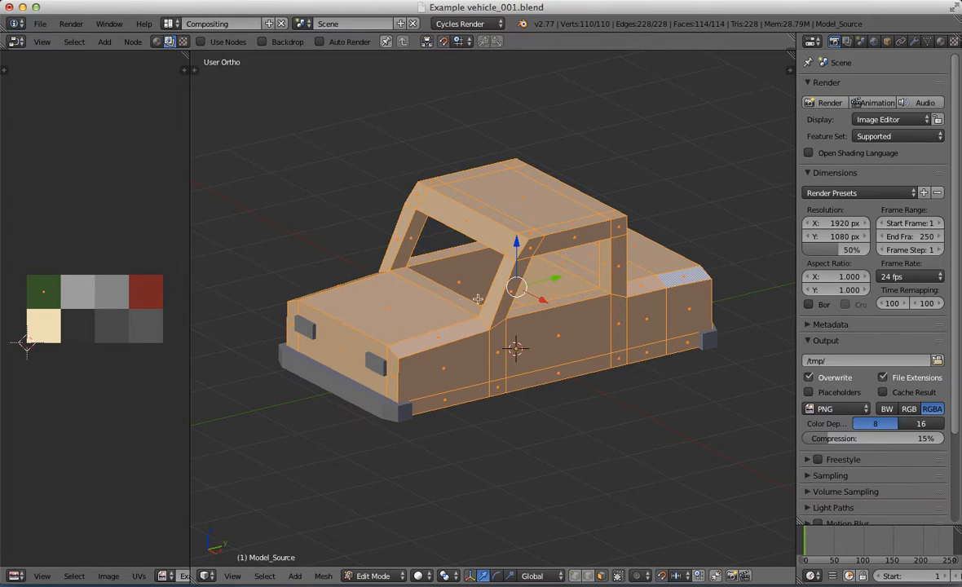
# Leave Edit Mode and switch the 3D view to textured shading to show the car's colours.
pyautogui.press('Tab')
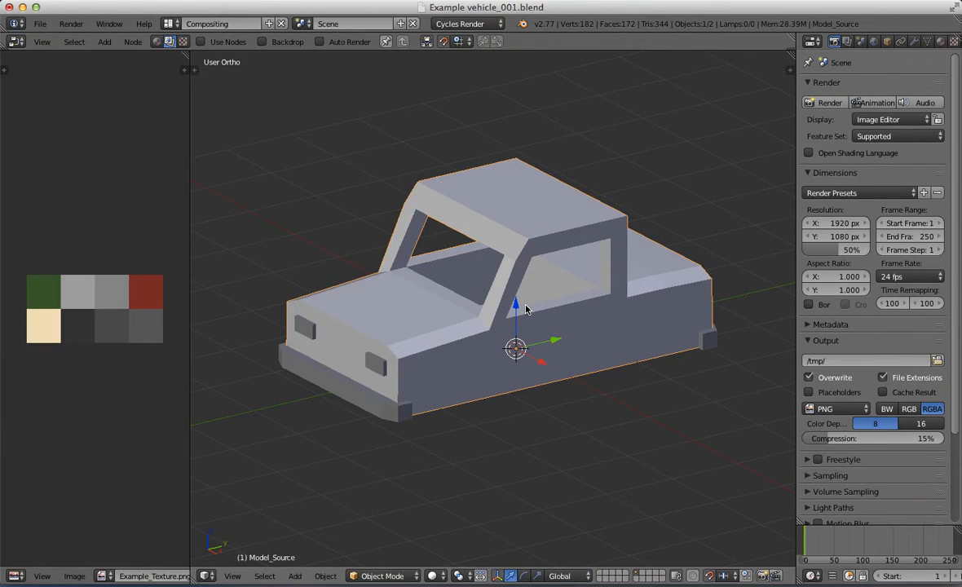
pyautogui.hotkey('alt', 'z')
pyautogui.moveTo(500, 299)
pyautogui.mouseDown(button='middle')
pyautogui.moveTo(576, 279)
pyautogui.moveTo(393, 286)
pyautogui.moveTo(388, 224)
pyautogui.moveTo(496, 240)
pyautogui.moveTo(485, 302)
pyautogui.moveTo(505, 301)
pyautogui.moveTo(487, 297)
pyautogui.mouseUp(button='middle')
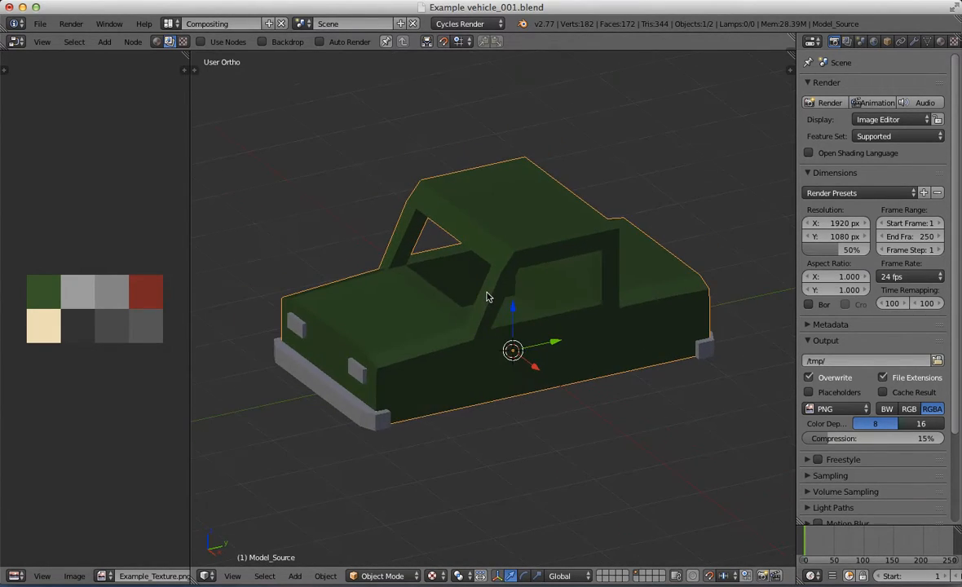
# Select the loop of inner cab wall faces and move their UVs onto the light grey swatch.
pyautogui.scroll(5, 487, 297)
pyautogui.press('Tab')
pyautogui.scroll(1, 565, 251)
pyautogui.moveTo(565, 251); pyautogui.dragTo(462, 292, button='middle')
pyautogui.rightClick(543, 258)
pyautogui.press('a')
pyautogui.keyDown('alt'); pyautogui.rightClick(543, 265); pyautogui.keyUp('alt')
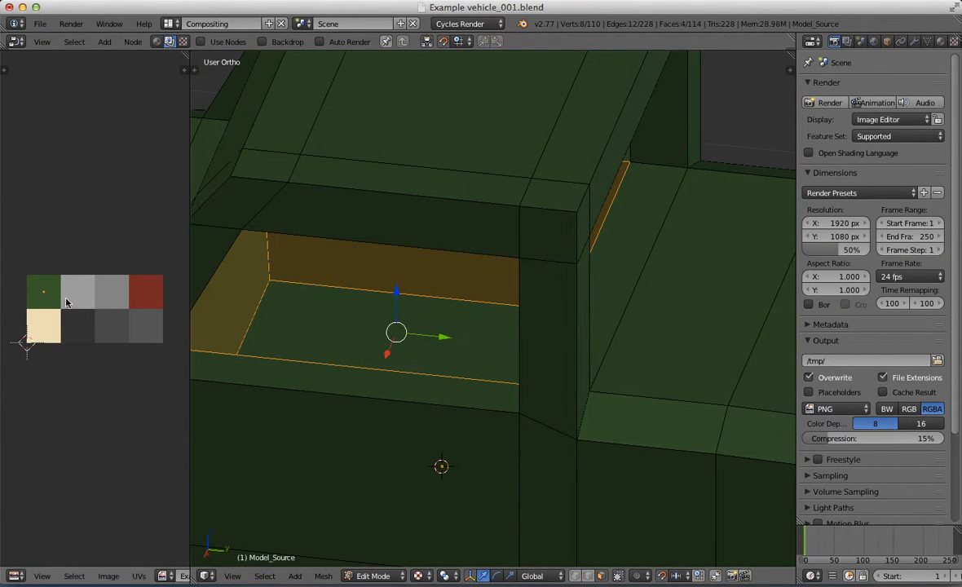
pyautogui.press('g')
pyautogui.click(96, 310)
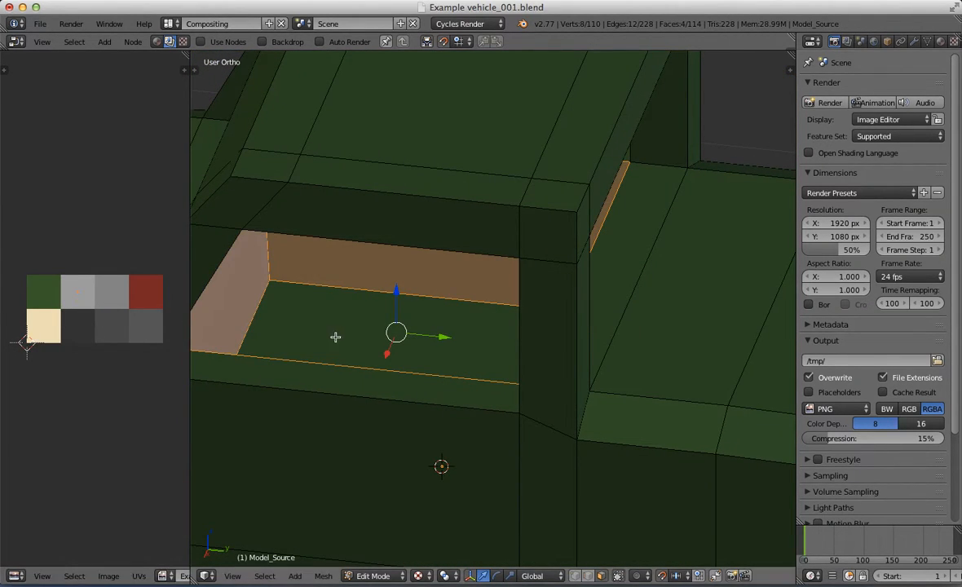
# Recolour the cab floor face by moving its UVs onto another swatch, and return to Object Mode.
pyautogui.rightClick(375, 321)
pyautogui.press('g')
pyautogui.click(146, 329)
pyautogui.press('Tab')
pyautogui.scroll(-4, 348, 338)
pyautogui.moveTo(348, 338); pyautogui.dragTo(395, 335, button='middle')
pyautogui.scroll(4, 402, 345)
pyautogui.press('Tab')
pyautogui.press('Tab')
# Duplicate the car body in place, move the copy to the first layer and display that layer.
pyautogui.press('KP_3')
pyautogui.scroll(-6, 416, 341)
pyautogui.scroll(3, 414, 339)
pyautogui.press('KP_3')
pyautogui.rightClick(260, 320)
pyautogui.rightClick(451, 305)
pyautogui.keyDown('shift'); pyautogui.moveTo(476, 287); pyautogui.dragTo(494, 290, button='middle'); pyautogui.keyUp('shift')
pyautogui.hotkey('shift', 'd')
pyautogui.rightClick(537, 309)
pyautogui.press('m')
pyautogui.click(642, 328)
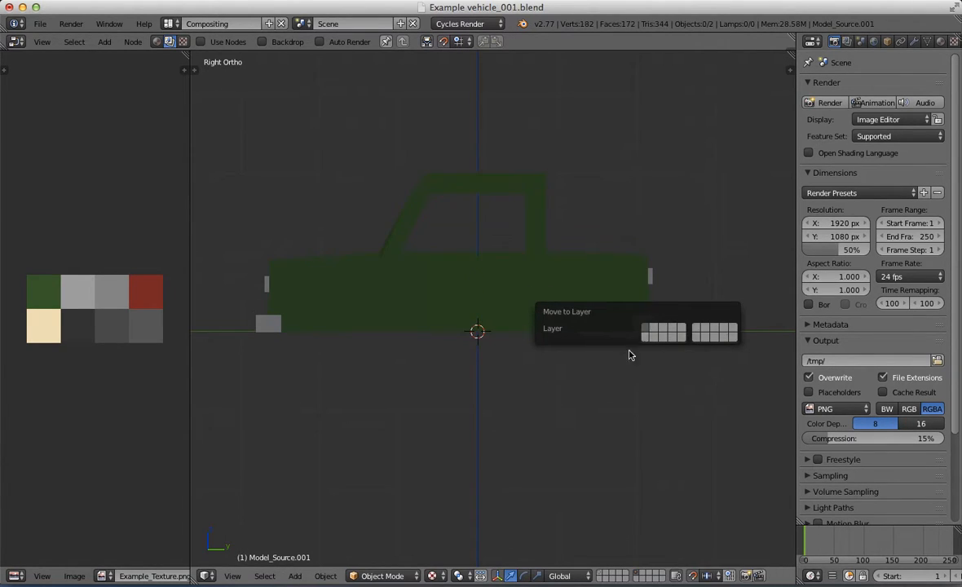
pyautogui.click(601, 572)
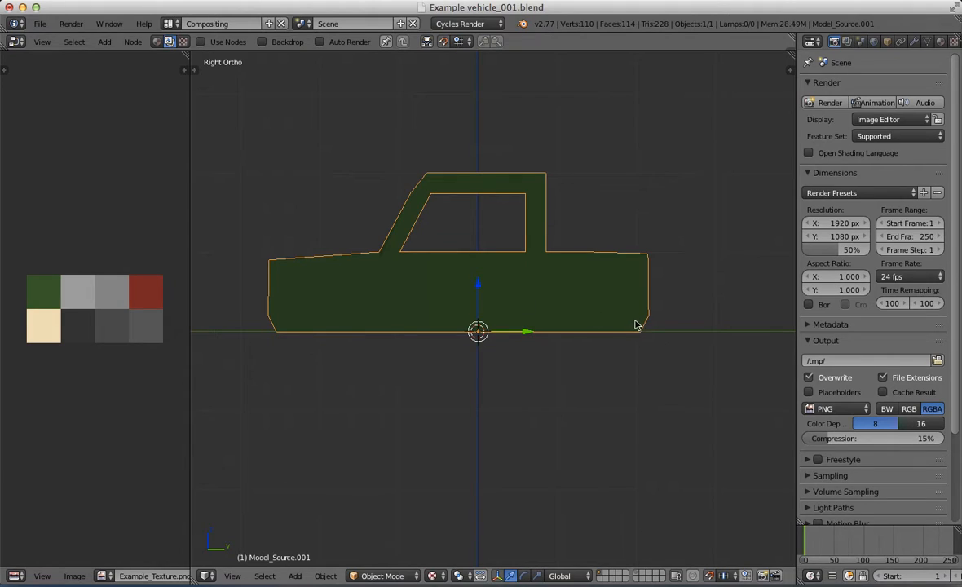
# Switch to the Default screen layout and rename the duplicated car body as Model_1.
pyautogui.click(189, 23)
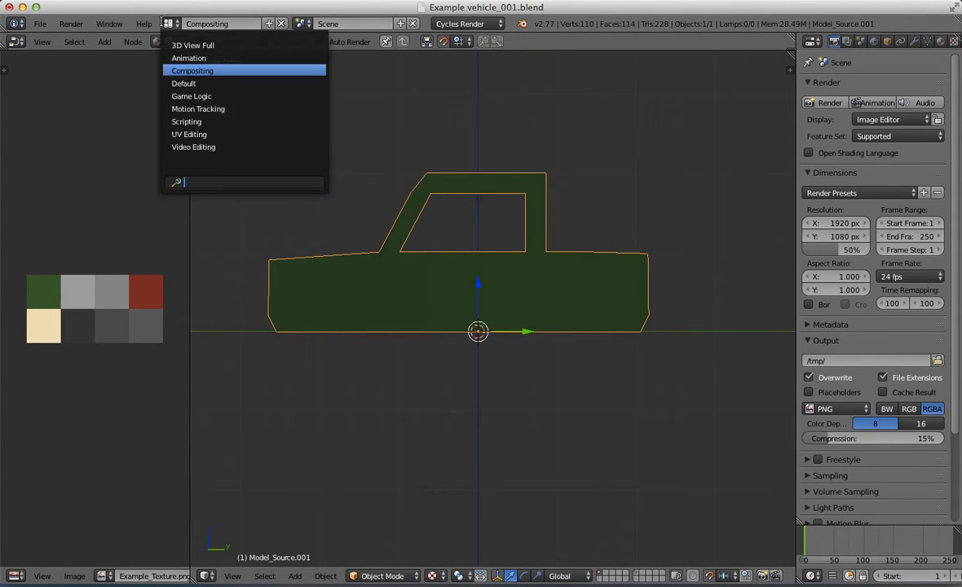
pyautogui.click(181, 78)
pyautogui.scroll(-1, 856, 89)
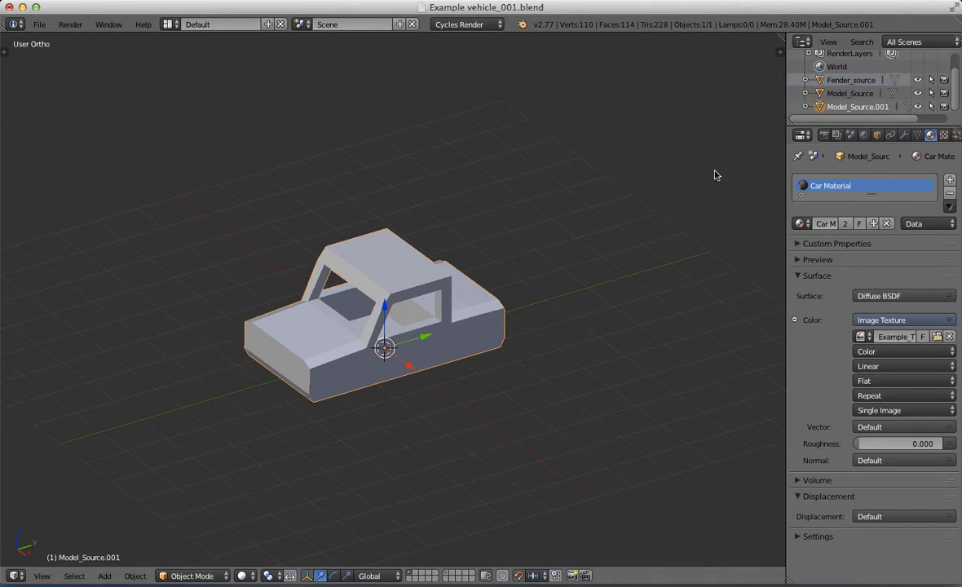
pyautogui.rightClick(806, 105)
pyautogui.click(807, 167)
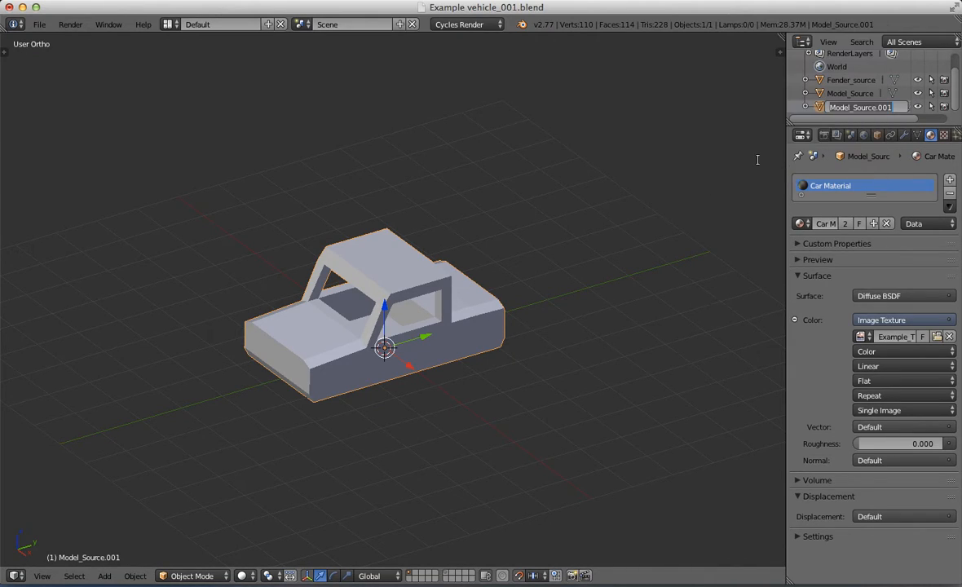
pyautogui.write('Model_1')
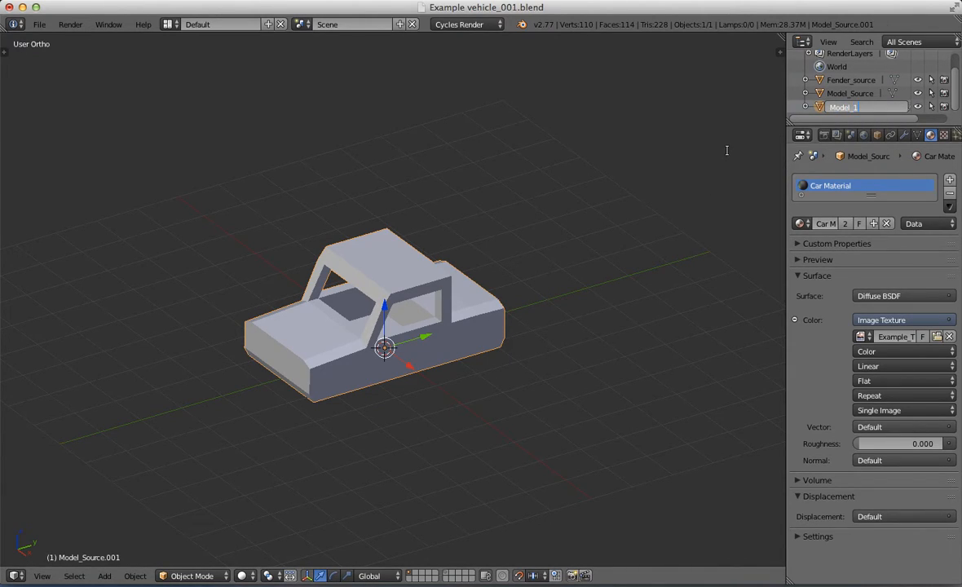
pyautogui.press('Return')
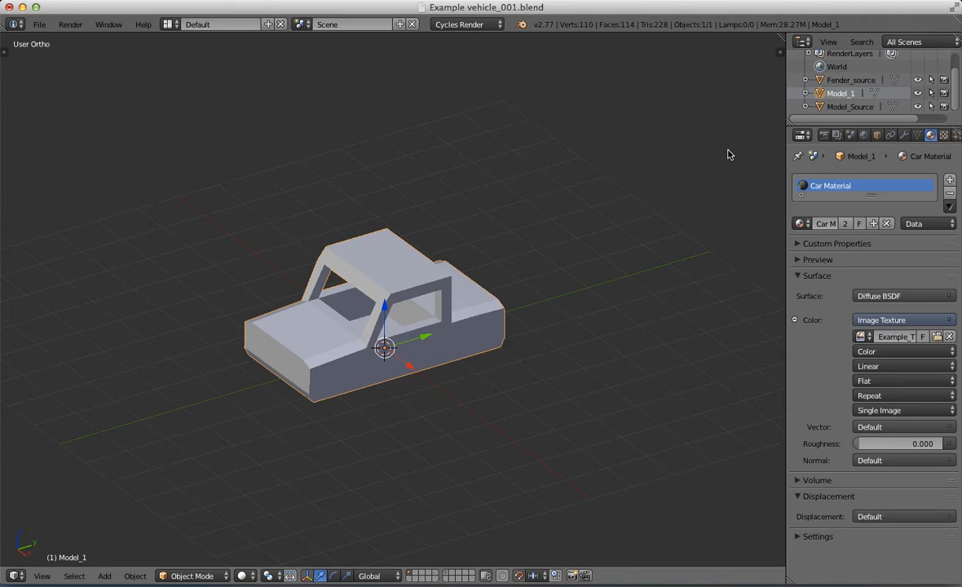
# Select all of Model_1's geometry in Edit Mode and simplify it with a Limited Dissolve.
pyautogui.press('KP_3')
pyautogui.scroll(3, 481, 240)
pyautogui.keyDown('shift'); pyautogui.moveTo(464, 247); pyautogui.dragTo(484, 185, button='middle'); pyautogui.keyUp('shift')
pyautogui.moveTo(483, 185); pyautogui.dragTo(505, 286, button='middle')
pyautogui.press('Tab')
pyautogui.press('a')
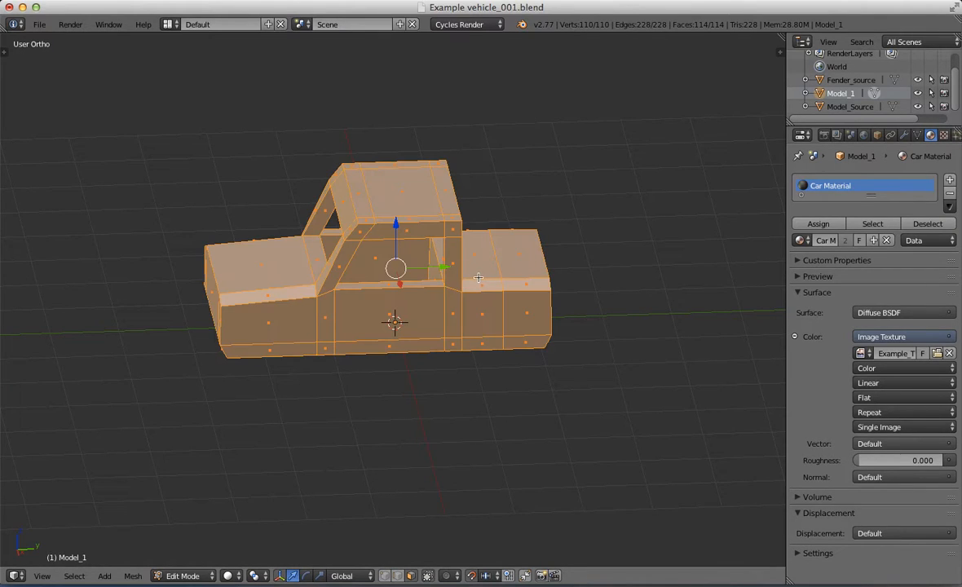
pyautogui.press('x')
pyautogui.click(448, 373)
pyautogui.moveTo(448, 372)
pyautogui.mouseDown(button='middle')
pyautogui.moveTo(482, 306)
pyautogui.moveTo(507, 309)
pyautogui.moveTo(565, 254)
pyautogui.moveTo(675, 245)
pyautogui.moveTo(748, 264)
pyautogui.moveTo(92, 264)
pyautogui.moveTo(272, 284)
pyautogui.moveTo(101, 281)
pyautogui.moveTo(187, 282)
pyautogui.moveTo(473, 217)
pyautogui.moveTo(440, 158)
pyautogui.moveTo(343, 220)
pyautogui.moveTo(236, 261)
pyautogui.moveTo(168, 281)
pyautogui.moveTo(122, 268)
pyautogui.moveTo(176, 277)
pyautogui.moveTo(355, 268)
pyautogui.moveTo(369, 282)
pyautogui.moveTo(612, 234)
pyautogui.moveTo(449, 155)
pyautogui.moveTo(311, 243)
pyautogui.moveTo(341, 278)
pyautogui.moveTo(198, 264)
pyautogui.moveTo(172, 186)
pyautogui.moveTo(292, 202)
pyautogui.moveTo(423, 272)
pyautogui.moveTo(631, 250)
pyautogui.moveTo(258, 241)
pyautogui.moveTo(361, 255)
pyautogui.moveTo(356, 288)
pyautogui.mouseUp(button='middle')
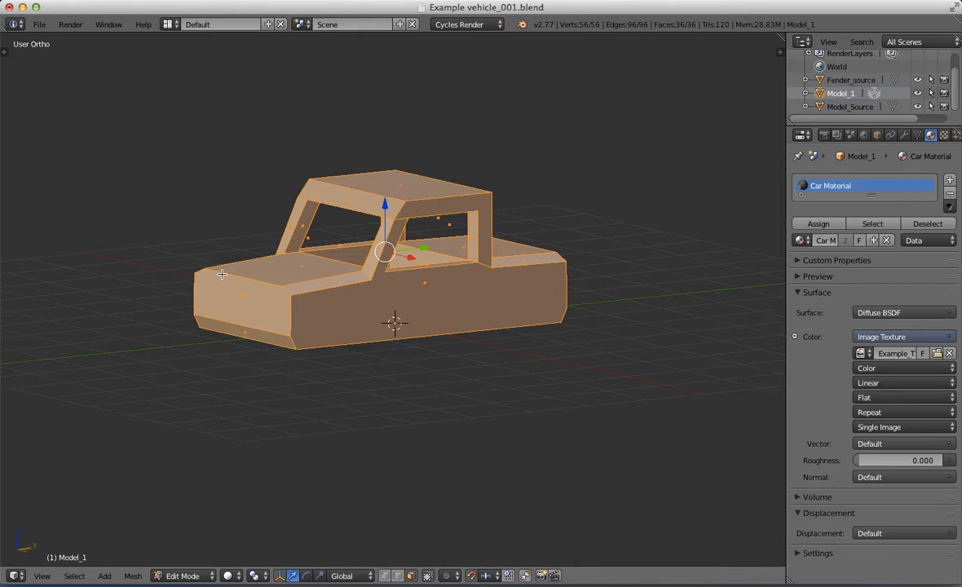
# Return Model_1 to Object Mode, switch the viewport to textured shading and view the body from the right side.
pyautogui.press('KP_3')
pyautogui.press('Tab')
pyautogui.hotkey('alt', 'z')
pyautogui.press('Tab')
pyautogui.scroll(3, 441, 272)
pyautogui.press('Tab')
pyautogui.scroll(-2, 361, 255)
pyautogui.press('KP_3')
pyautogui.scroll(3, 326, 244)
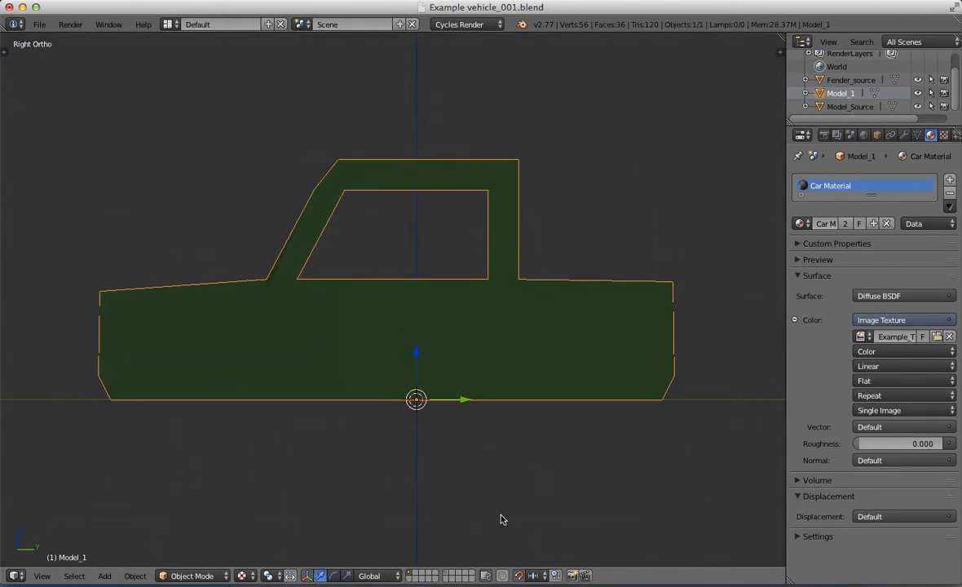
# Display the source models' layer, duplicate Model_Source in place, move the copy to the second layer and show that layer.
pyautogui.keyDown('shift'); pyautogui.click(448, 576); pyautogui.keyUp('shift')
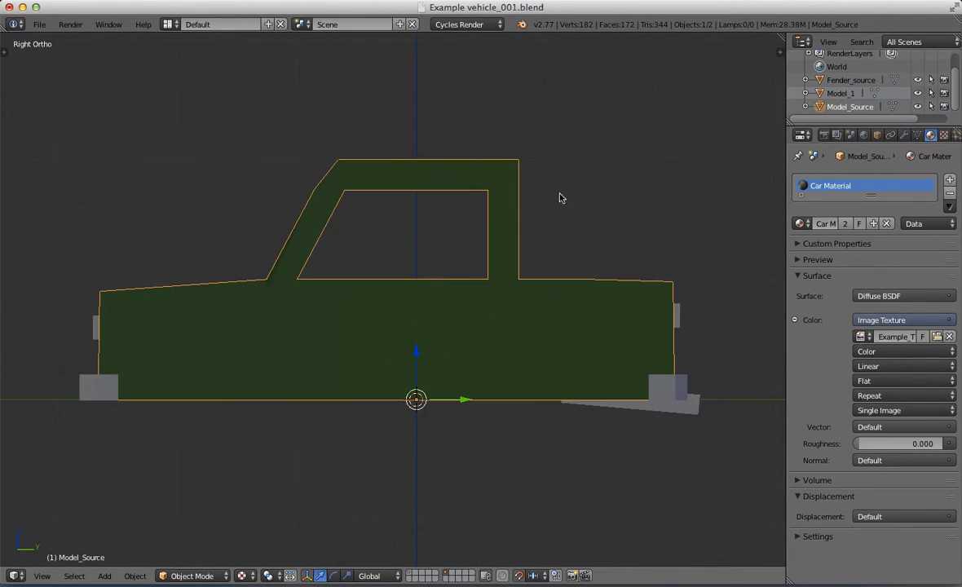
pyautogui.hotkey('shift', 'd')
pyautogui.press('Return')
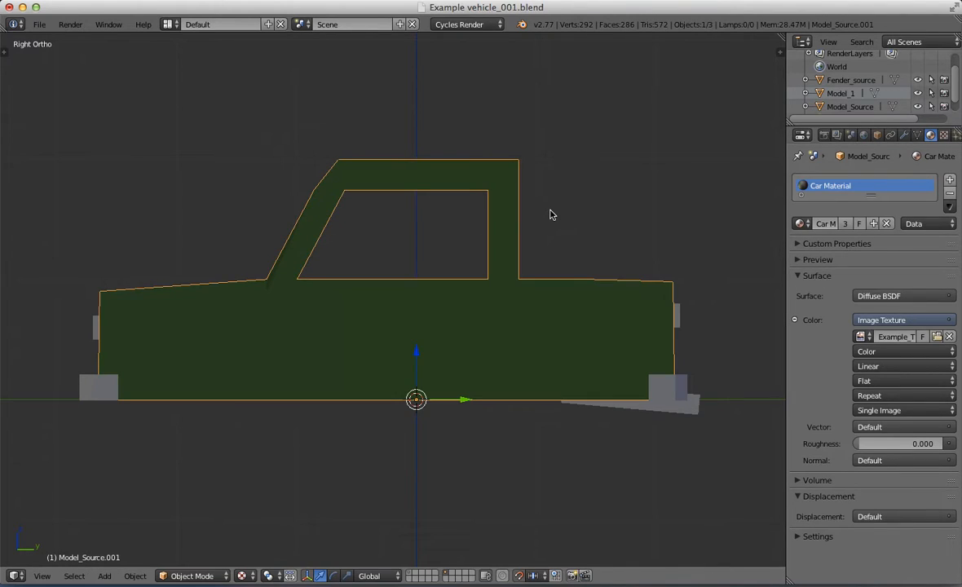
pyautogui.press('m')
pyautogui.click(692, 247)
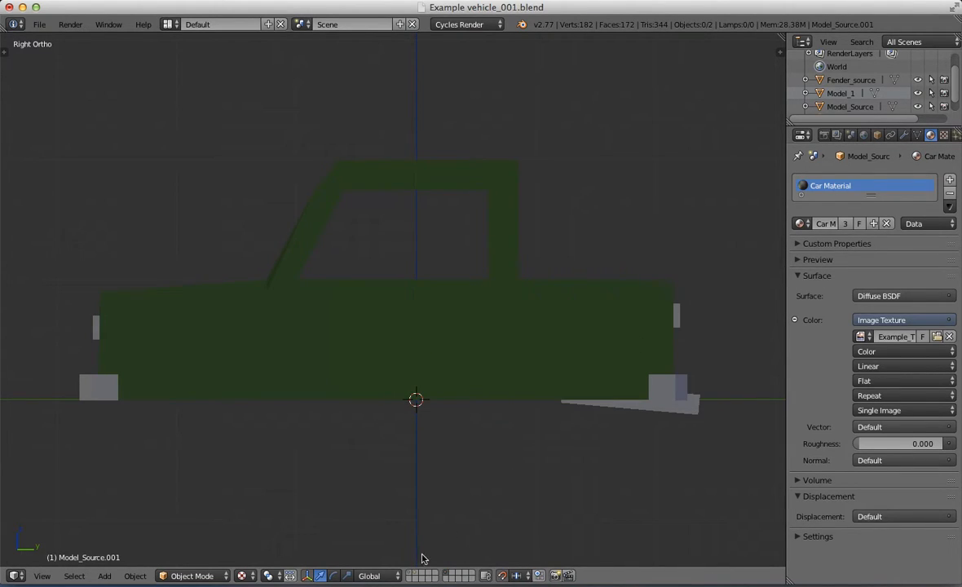
pyautogui.click(423, 574)
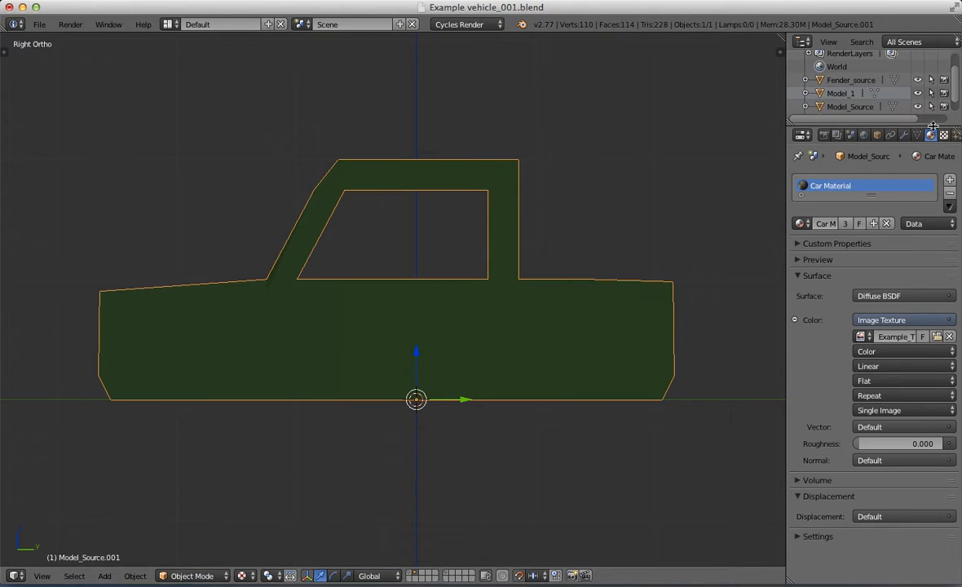
# Rename the new body copy as Model_0.
pyautogui.scroll(-1, 856, 102)
pyautogui.rightClick(850, 109)
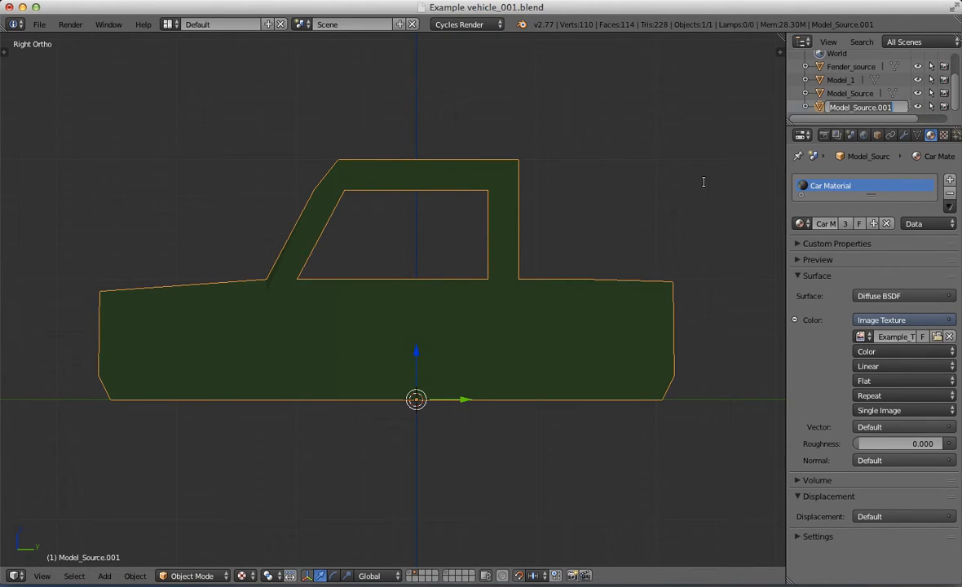
pyautogui.write('Model_0')
pyautogui.press('Return')
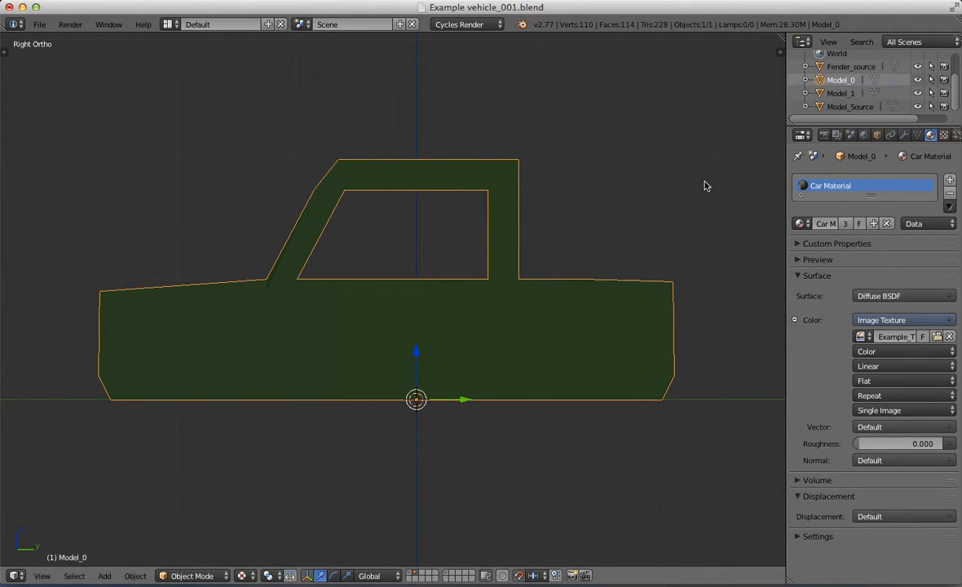
# Duplicate Fender_source in place, move the copy to the second layer with Model_0 and display that layer.
pyautogui.click(447, 573)
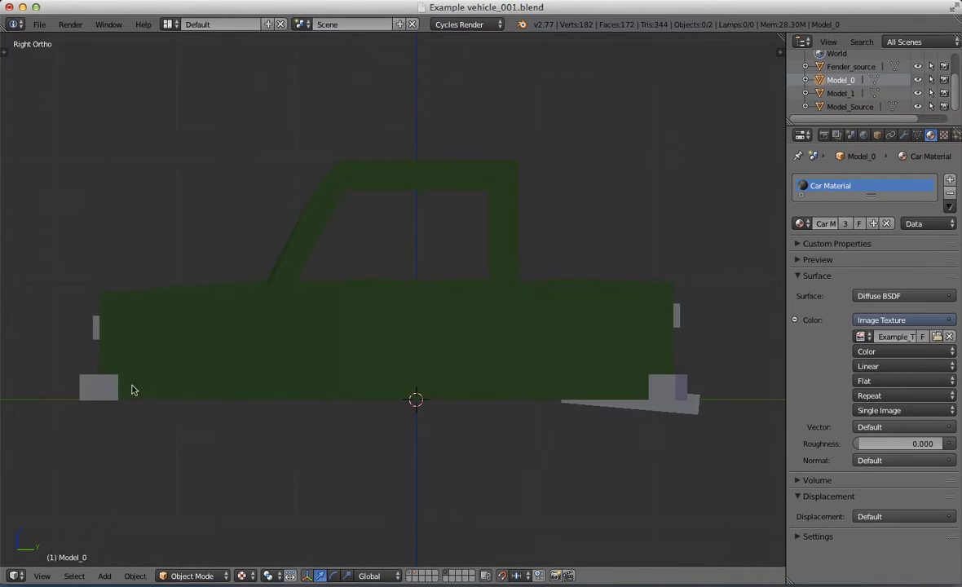
pyautogui.rightClick(419, 302)
pyautogui.rightClick(94, 379)
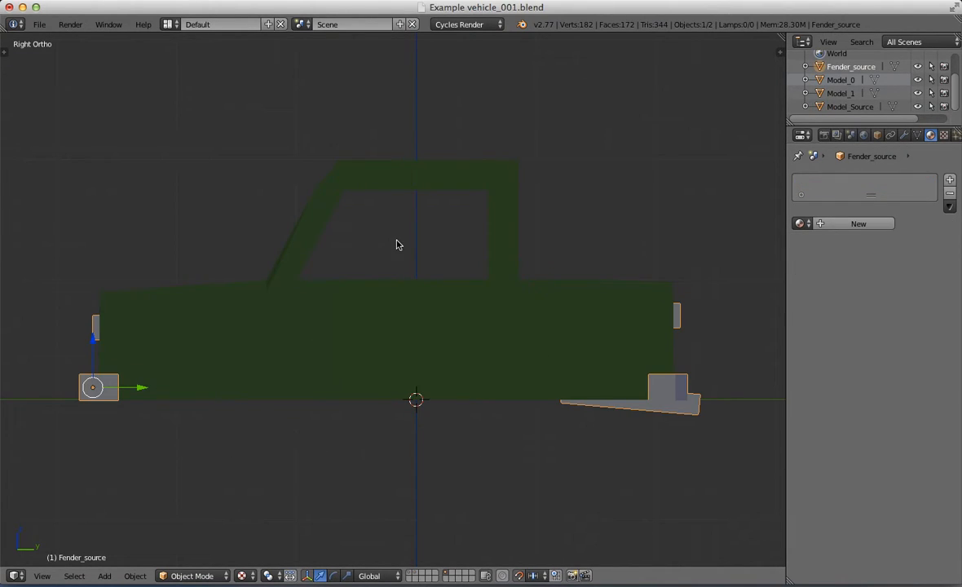
pyautogui.hotkey('shift', 'd')
pyautogui.rightClick(430, 229)
pyautogui.press('m')
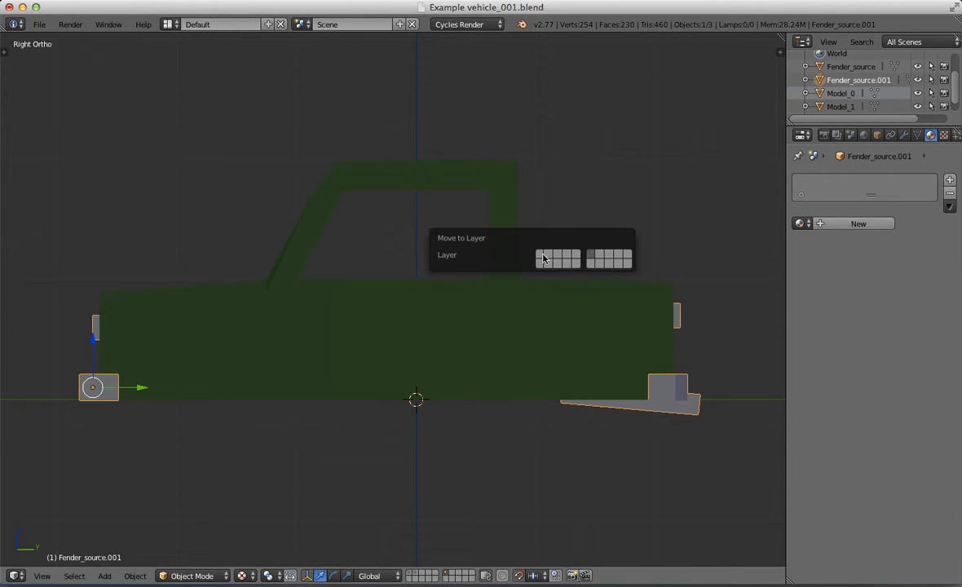
pyautogui.click(545, 259)
pyautogui.click(412, 574)
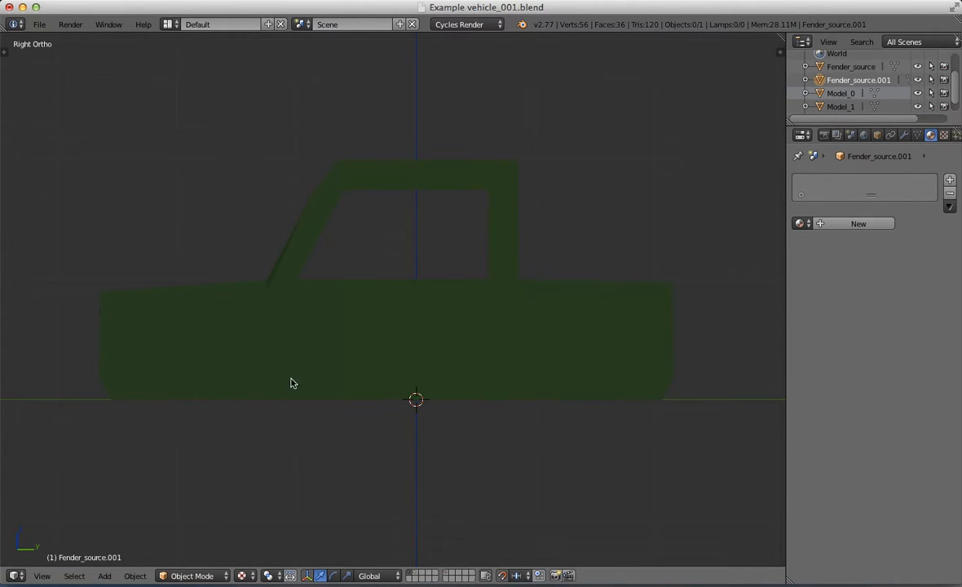
pyautogui.keyDown('shift'); pyautogui.click(413, 575); pyautogui.keyUp('shift')
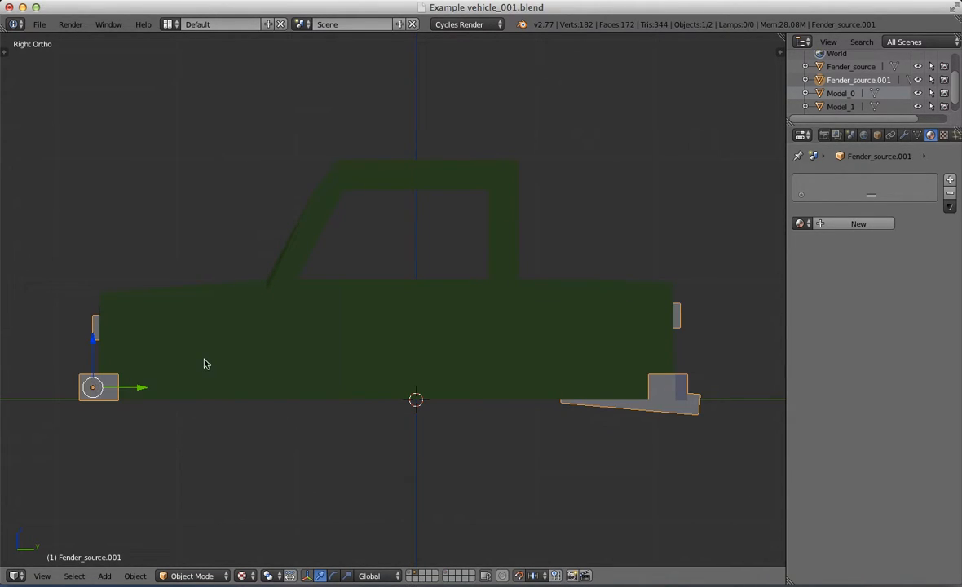
# Select all geometry inside the fender copy and deselect all geometry inside Model_0, leaving Edit Mode each time.
pyautogui.press('Tab')
pyautogui.press('a')
pyautogui.press('Tab')
pyautogui.rightClick(307, 412)
pyautogui.press('Tab')
pyautogui.press('a')
pyautogui.press('a')
pyautogui.press('Tab')
# Join the fender copy into Model_0.
pyautogui.rightClick(102, 390)
pyautogui.keyDown('shift'); pyautogui.rightClick(308, 473); pyautogui.keyUp('shift')
pyautogui.hotkey('ctrl', 'j')
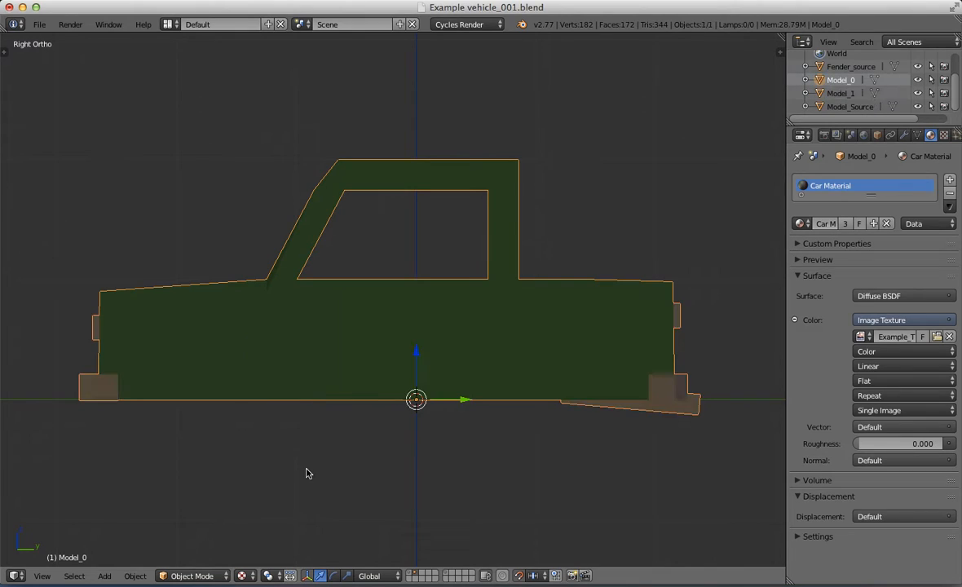
# Put Model_0 in Edit Mode and switch to the Compositing layout with the palette image.
pyautogui.moveTo(350, 304); pyautogui.dragTo(485, 353, button='middle')
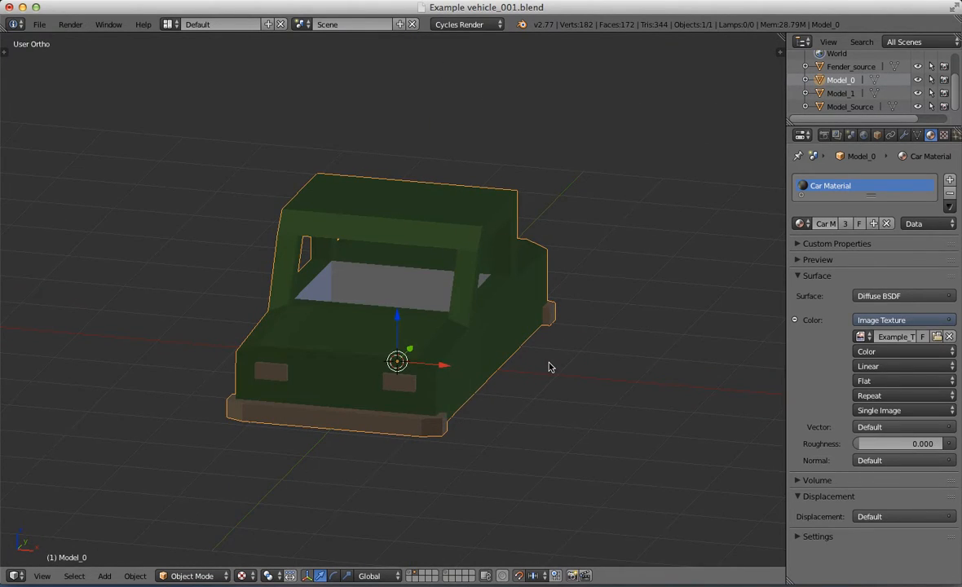
pyautogui.press('Tab')
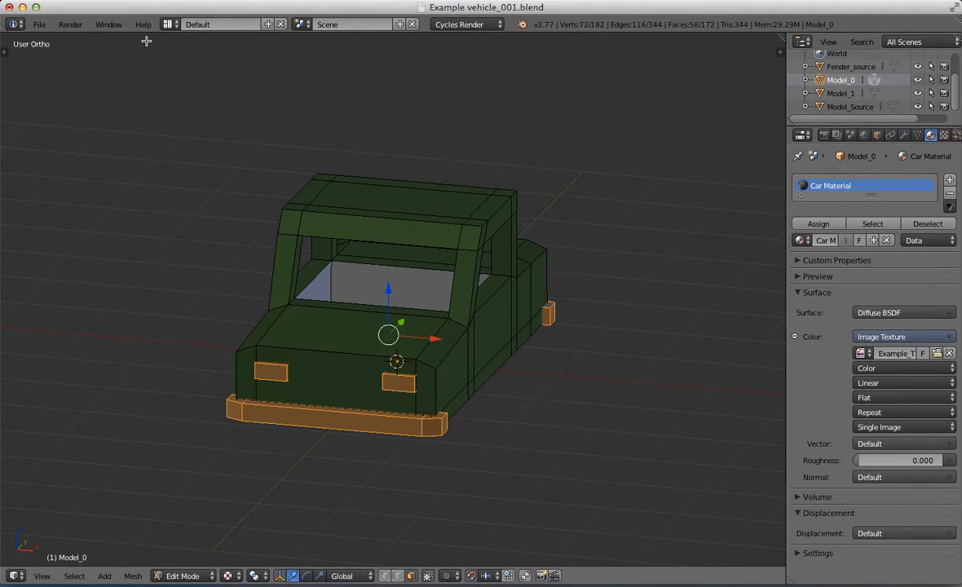
pyautogui.click(167, 24)
pyautogui.click(238, 69)
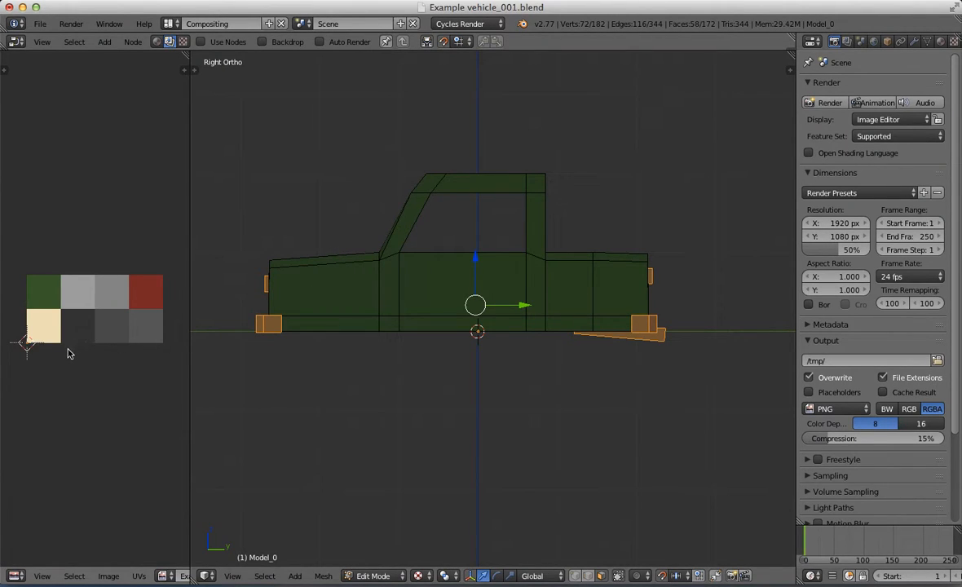
# Move the UVs of the selected bumpers, lights and exhaust onto a dark grey swatch and check the colour in Object Mode.
pyautogui.press('g')
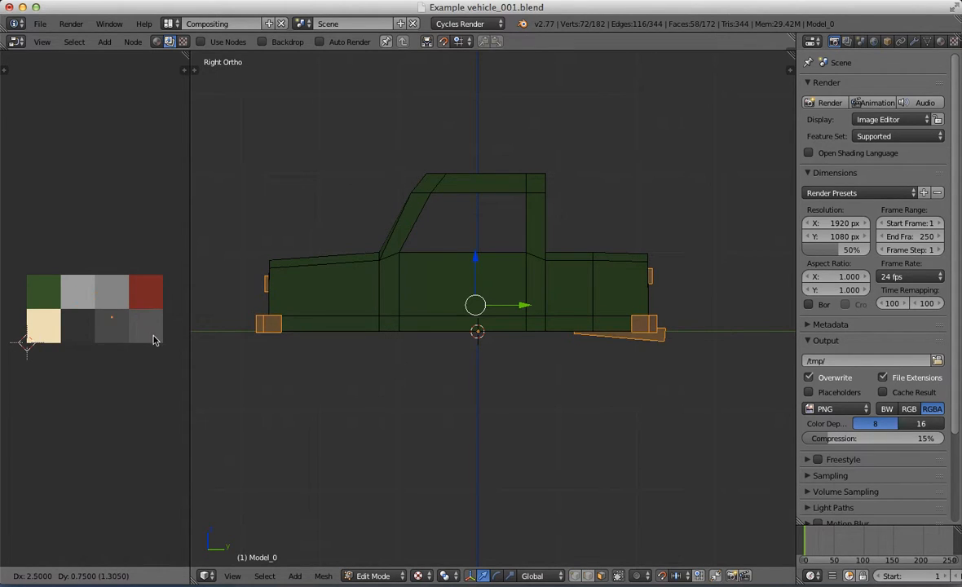
pyautogui.click(10, 343)
pyautogui.moveTo(422, 241); pyautogui.dragTo(286, 274, button='middle')
pyautogui.press('Tab')
pyautogui.scroll(4, 420, 274)
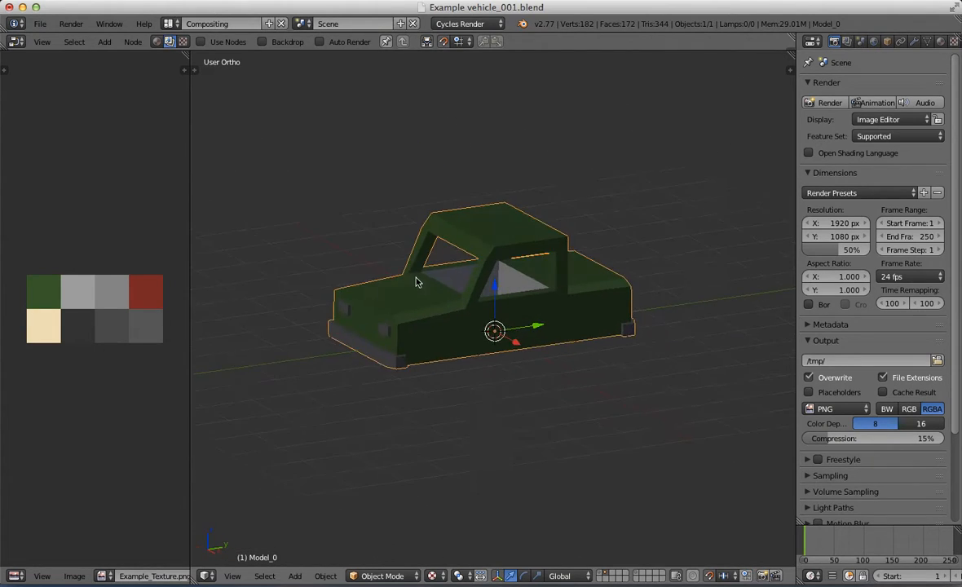
# Move the UVs of the selected bumpers, lights and exhaust onto the medium grey swatch in the upper row.
pyautogui.press('Tab')
pyautogui.press('g')
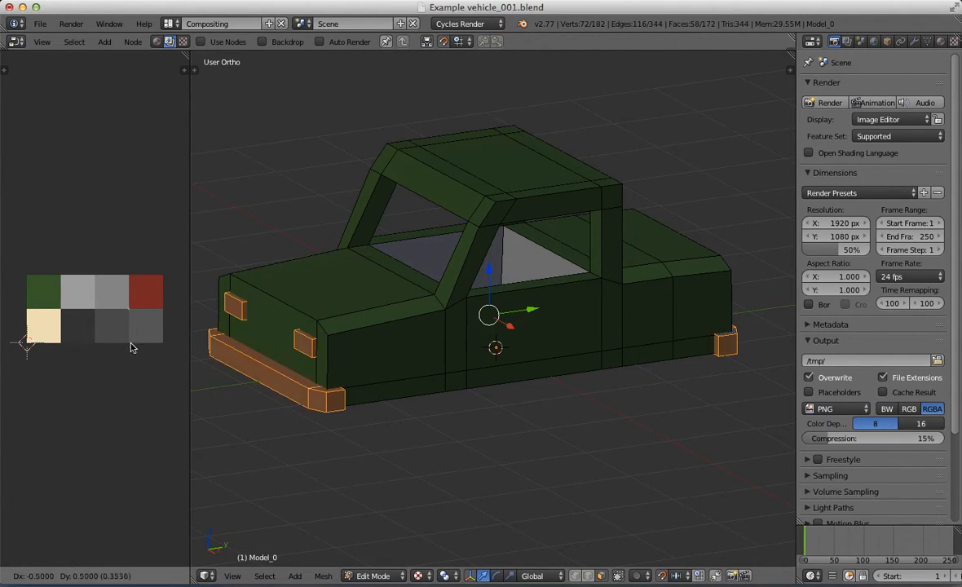
pyautogui.click(123, 337)
# Select both complete headlights and move their UVs onto the cream swatch.
pyautogui.scroll(4, 307, 348)
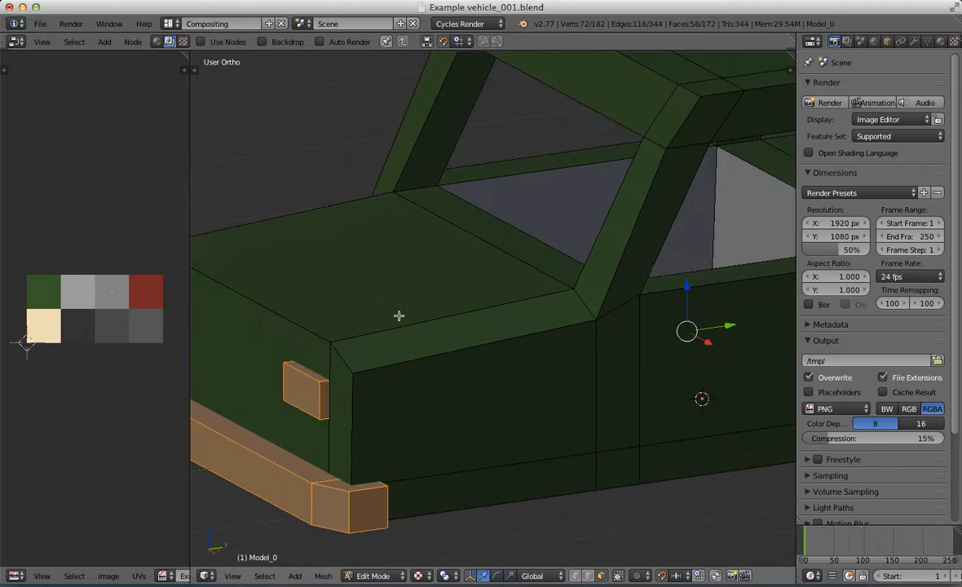
pyautogui.rightClick(439, 277)
pyautogui.rightClick(423, 288)
pyautogui.hotkey('ctrl', 'l')
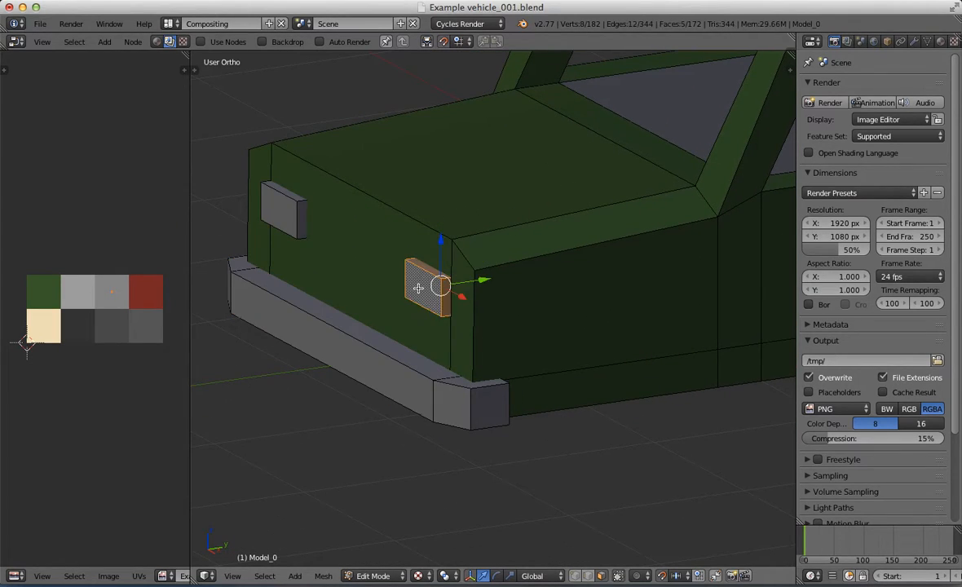
pyautogui.keyDown('shift'); pyautogui.rightClick(291, 212); pyautogui.keyUp('shift')
pyautogui.hotkey('ctrl', 'l')
pyautogui.press('g')
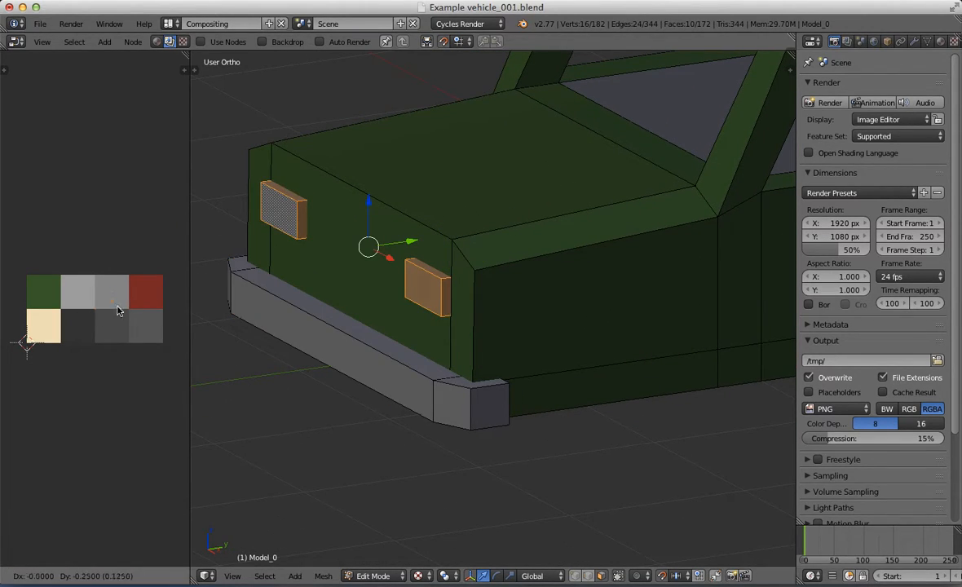
pyautogui.click(54, 325)
# Select both complete taillights at the rear and move their UVs onto the red swatch.
pyautogui.scroll(-4, 462, 256)
pyautogui.moveTo(542, 254); pyautogui.dragTo(458, 258, button='middle')
pyautogui.scroll(3, 626, 238)
pyautogui.scroll(3, 544, 268)
pyautogui.keyDown('shift'); pyautogui.moveTo(626, 238); pyautogui.dragTo(494, 295, button='middle'); pyautogui.keyUp('shift')
pyautogui.rightClick(476, 263)
pyautogui.hotkey('ctrl', 'l')
pyautogui.keyDown('shift'); pyautogui.rightClick(737, 179); pyautogui.keyUp('shift')
pyautogui.hotkey('ctrl', 'l')
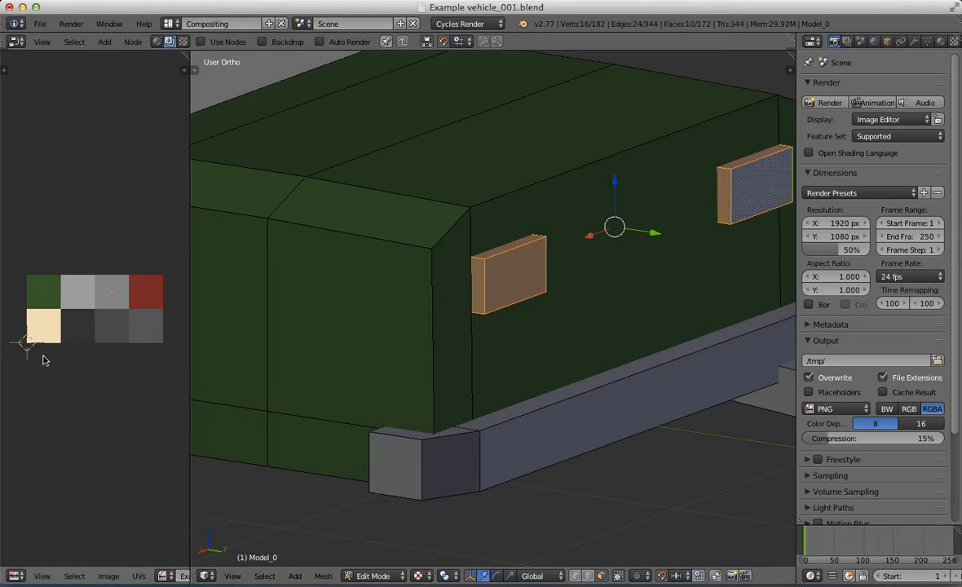
pyautogui.press('g')
pyautogui.click(127, 319)
# Select the whole exhaust pipe under the rear bumper and move its UVs onto a dark grey swatch.
pyautogui.keyDown('shift'); pyautogui.moveTo(693, 361); pyautogui.dragTo(519, 356, button='middle'); pyautogui.keyUp('shift')
pyautogui.rightClick(618, 360)
pyautogui.hotkey('ctrl', 'l')
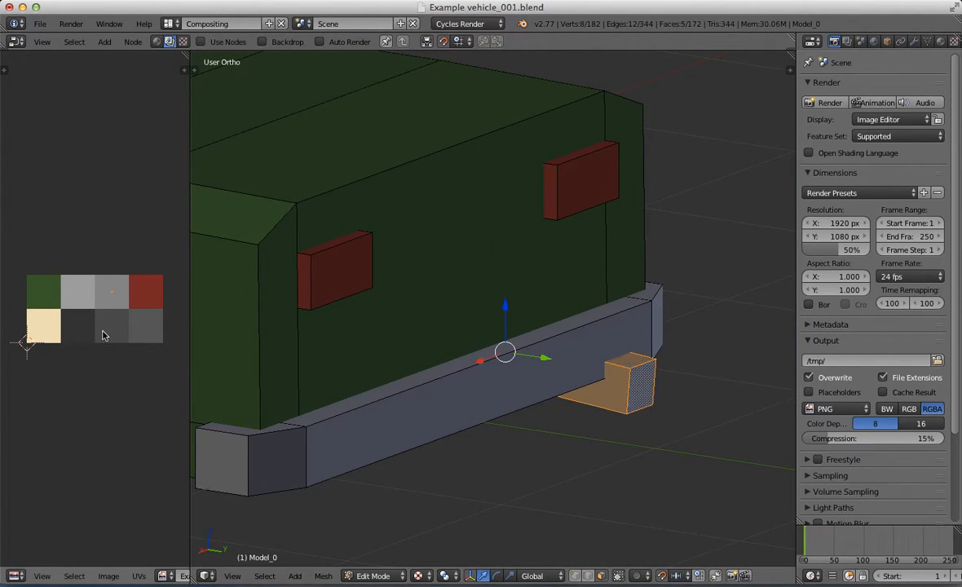
pyautogui.press('g')
pyautogui.click(115, 363)
# Return to Object Mode and examine the coloured car at an angle and from the right side.
pyautogui.scroll(-3, 305, 336)
pyautogui.moveTo(305, 335); pyautogui.dragTo(466, 322, button='middle')
pyautogui.press('Tab')
pyautogui.scroll(-5, 503, 328)
pyautogui.press('KP_3')
pyautogui.scroll(2, 410, 300)
pyautogui.scroll(-2, 408, 271)
pyautogui.keyDown('shift'); pyautogui.moveTo(315, 283); pyautogui.dragTo(337, 326, button='middle'); pyautogui.keyUp('shift')
pyautogui.press('KP_3')
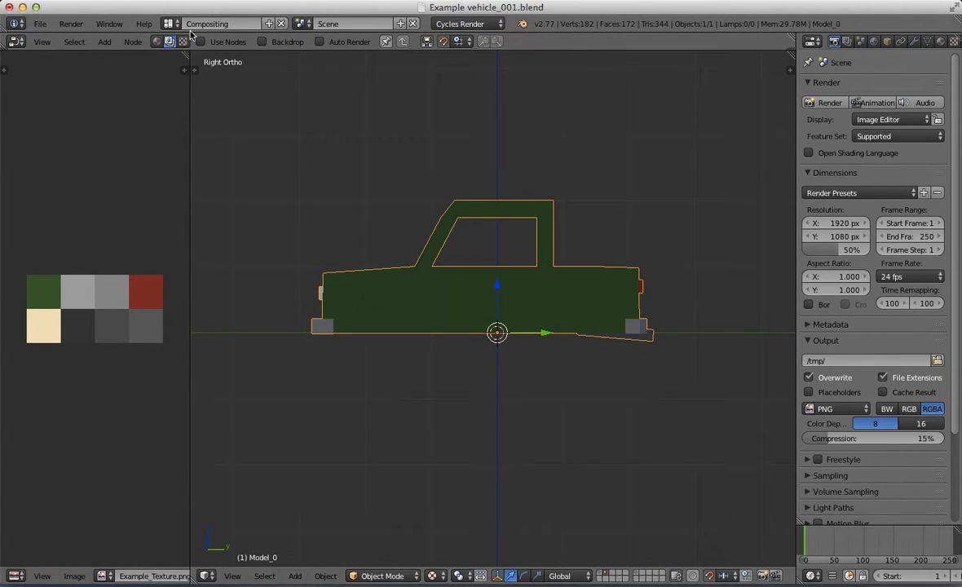
# Return to the Default layout, display the first layer and select Model_1.
pyautogui.click(174, 25)
pyautogui.click(204, 84)
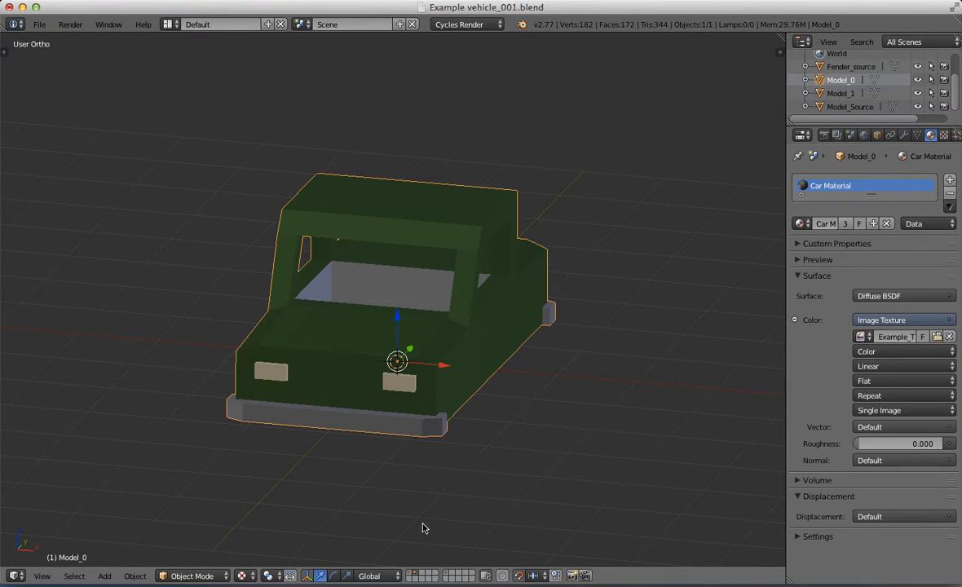
pyautogui.press('h')
pyautogui.click(409, 573)
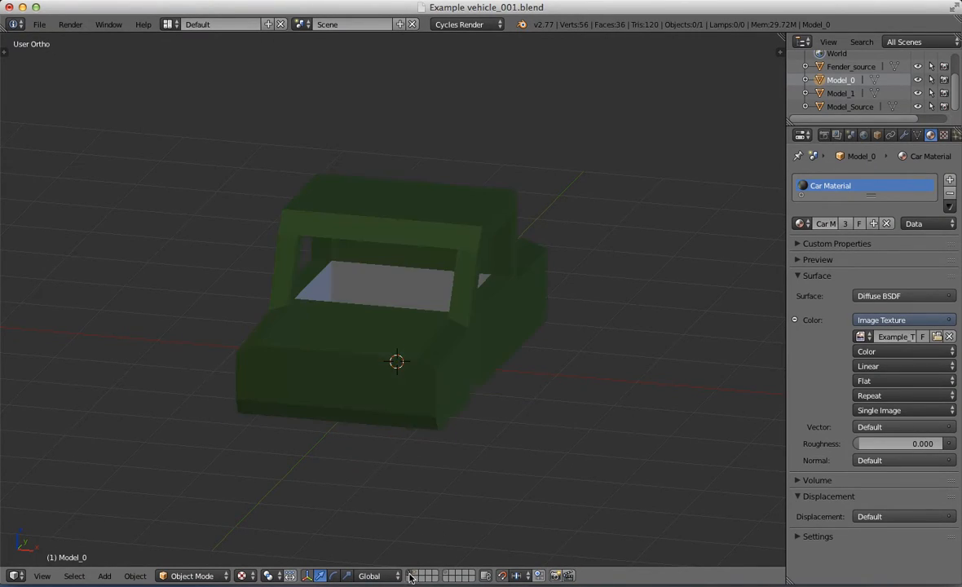
pyautogui.rightClick(404, 329)
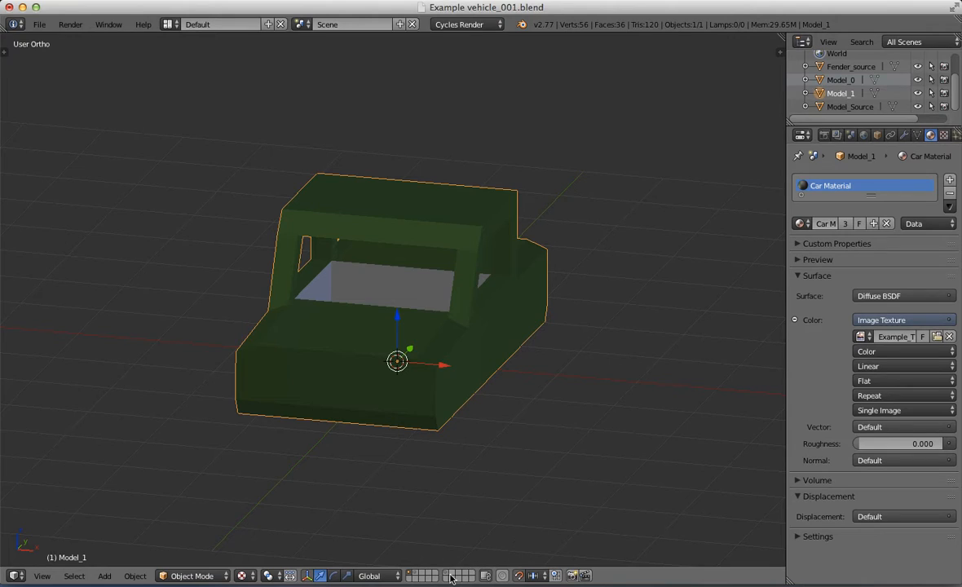
# Display the source parts' layer and select Fender_source and Model_Source in turn.
pyautogui.click(448, 574)
pyautogui.rightClick(450, 338)
pyautogui.rightClick(405, 423)
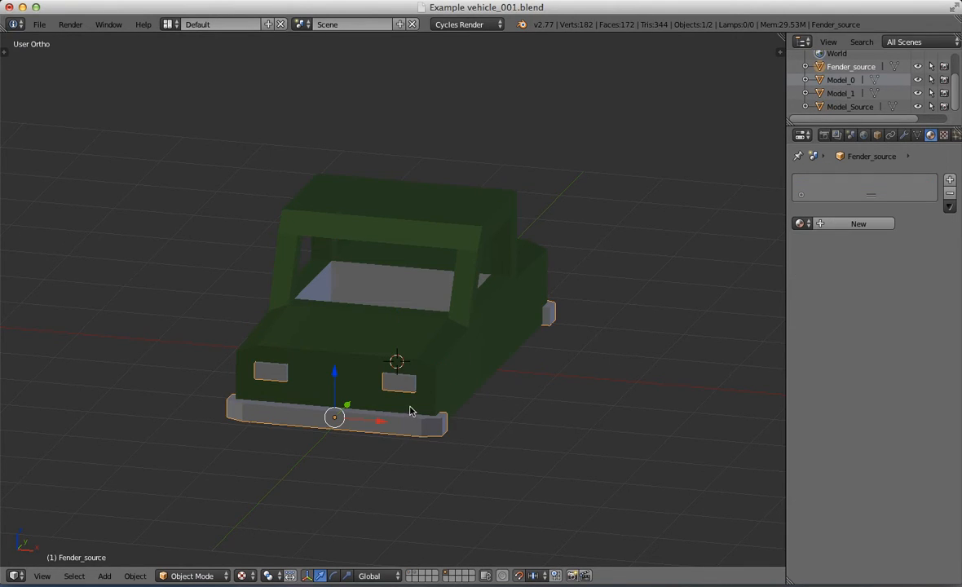
pyautogui.rightClick(416, 341)
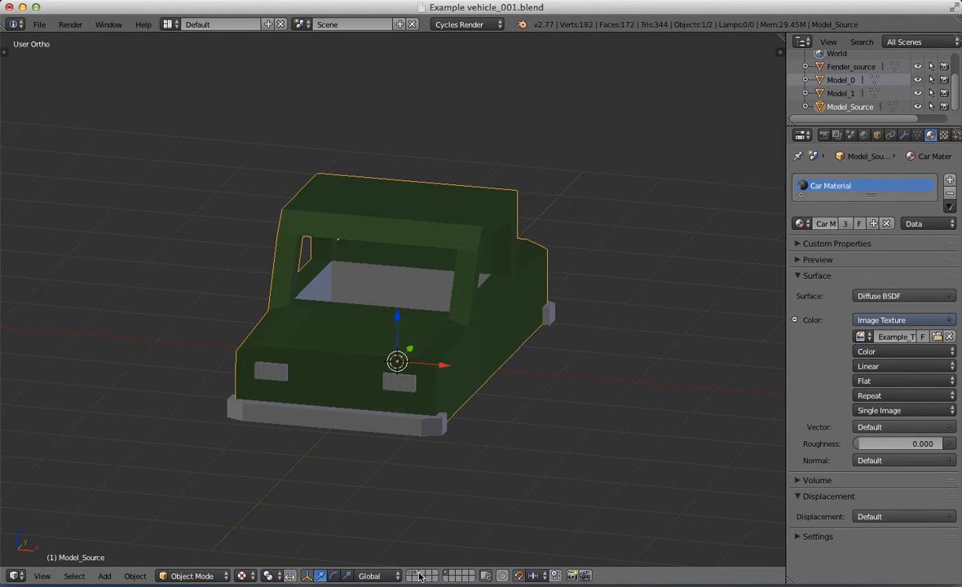
# Display the second layer and run Limited Dissolve on Model_0's whole mesh to remove its redundant edges.
pyautogui.click(414, 577)
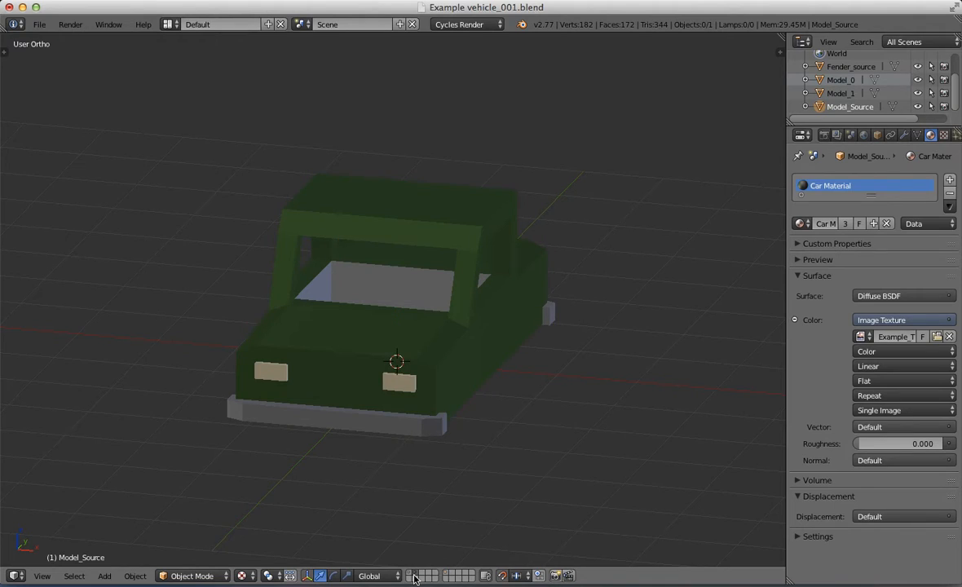
pyautogui.rightClick(389, 415)
pyautogui.press('KP_3')
pyautogui.press('Tab')
pyautogui.moveTo(386, 292); pyautogui.dragTo(421, 329, button='middle')
pyautogui.press('a')
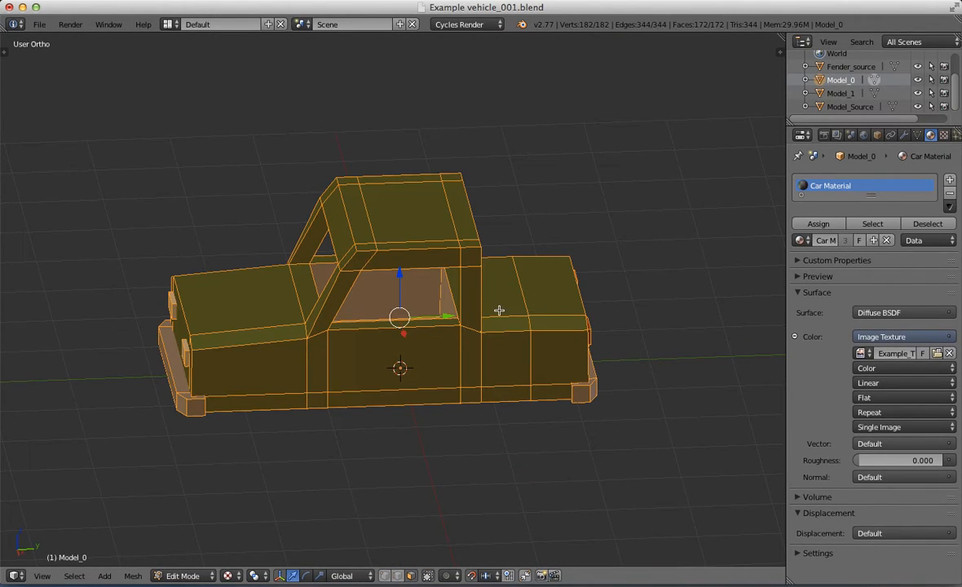
pyautogui.press('x')
pyautogui.click(489, 369)
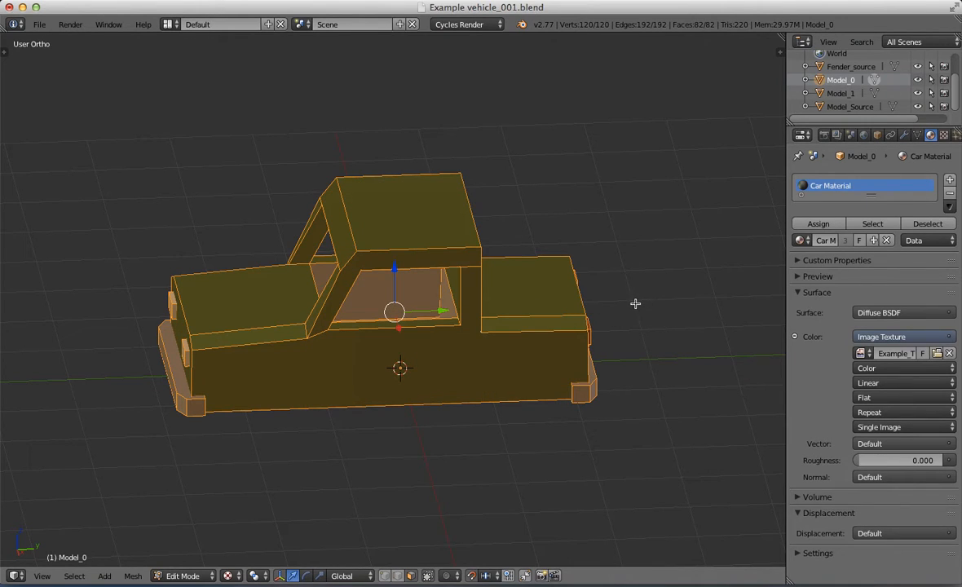
pyautogui.moveTo(649, 307)
pyautogui.mouseDown(button='middle')
pyautogui.moveTo(580, 286)
pyautogui.moveTo(584, 326)
pyautogui.moveTo(623, 230)
pyautogui.moveTo(601, 345)
pyautogui.moveTo(554, 349)
pyautogui.moveTo(571, 282)
pyautogui.moveTo(528, 366)
pyautogui.moveTo(504, 307)
pyautogui.moveTo(554, 303)
pyautogui.mouseUp(button='middle')
pyautogui.press('Tab')
# Apply Model_0's location, rotation and scale in right view and show its transform values.
pyautogui.press('KP_3')
pyautogui.keyDown('shift'); pyautogui.moveTo(389, 299); pyautogui.dragTo(400, 229, button='middle'); pyautogui.keyUp('shift')
pyautogui.keyDown('shift'); pyautogui.moveTo(360, 196); pyautogui.dragTo(374, 224, button='middle'); pyautogui.keyUp('shift')
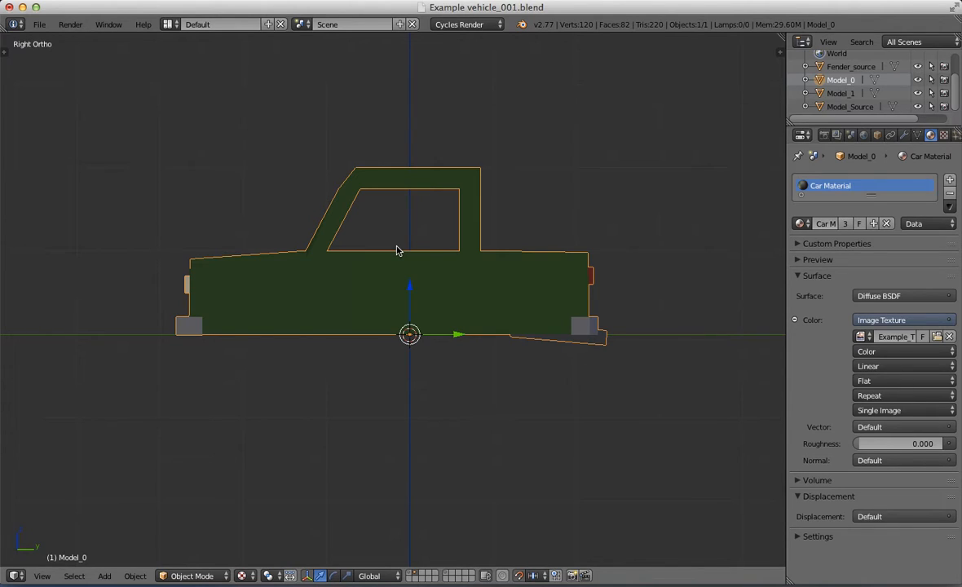
pyautogui.hotkey('ctrl', 'a')
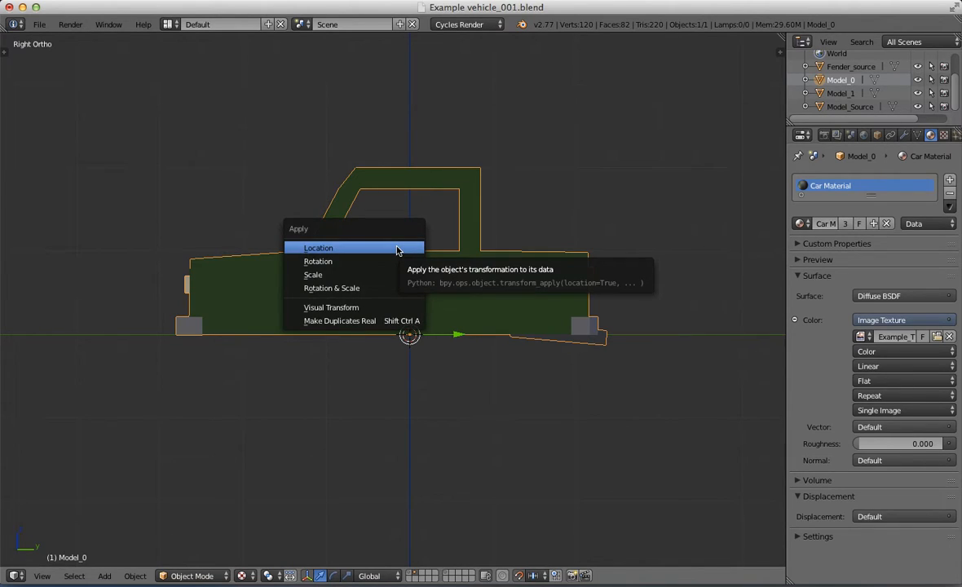
pyautogui.click(397, 248)
pyautogui.hotkey('ctrl', 'a')
pyautogui.click(397, 261)
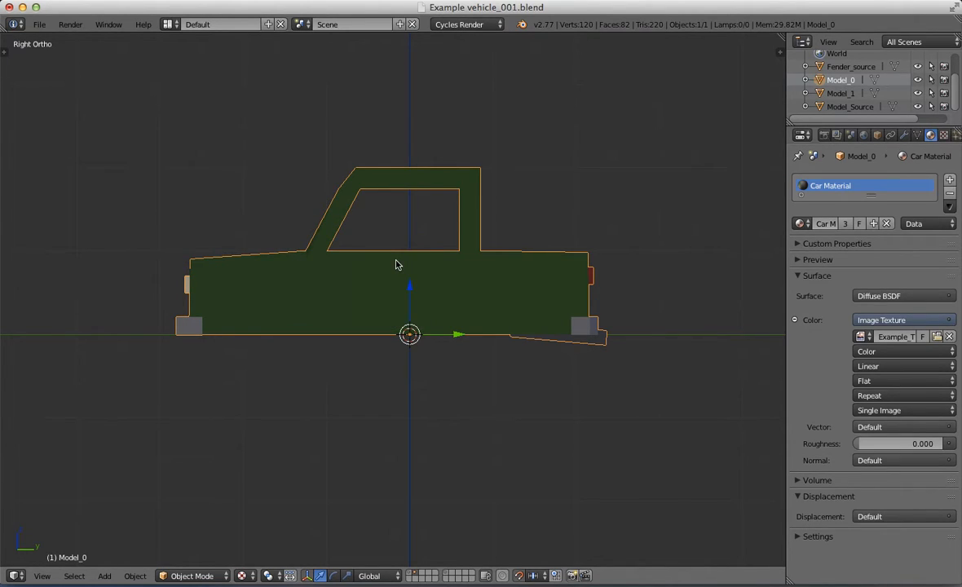
pyautogui.hotkey('ctrl', 'a')
pyautogui.click(397, 276)
pyautogui.press('n')
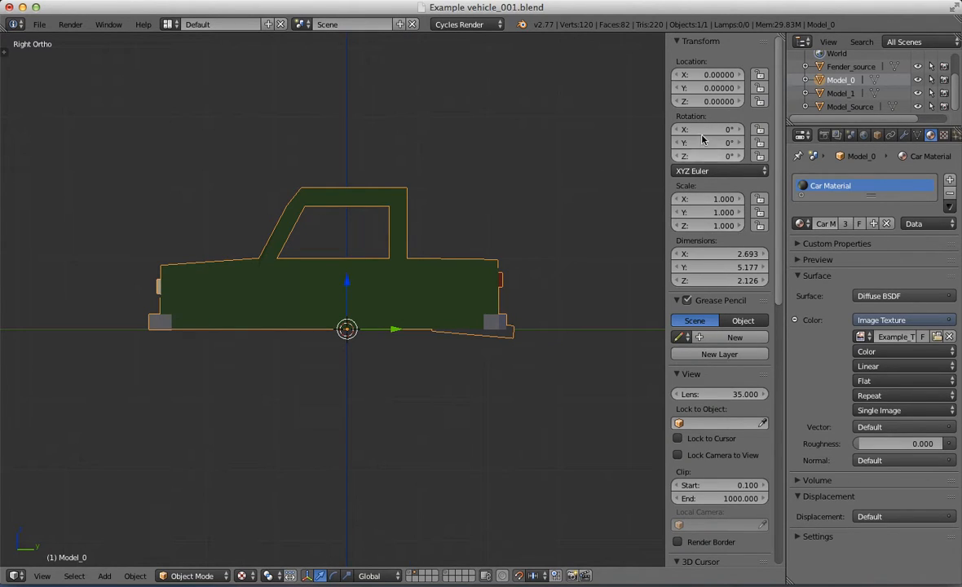
# Display the first layer and apply Model_1's transform to its data.
pyautogui.click(410, 574)
pyautogui.rightClick(386, 302)
pyautogui.hotkey('ctrl', 'a')
pyautogui.click(536, 240)
# Display the source layer and apply the transforms of Model_Source and Fender_source, including Fender_source's location.
pyautogui.keyDown('shift'); pyautogui.click(444, 576); pyautogui.keyUp('shift')
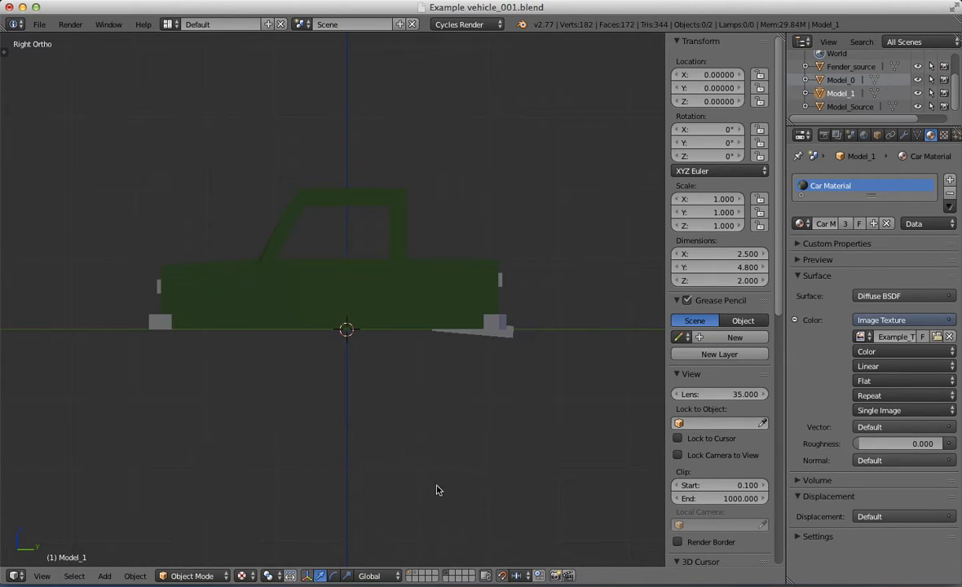
pyautogui.rightClick(357, 247)
pyautogui.hotkey('ctrl', 'a')
pyautogui.click(569, 303)
pyautogui.rightClick(526, 350)
pyautogui.hotkey('ctrl', 'a')
pyautogui.click(548, 159)
pyautogui.hotkey('ctrl', 'a')
pyautogui.click(546, 140)
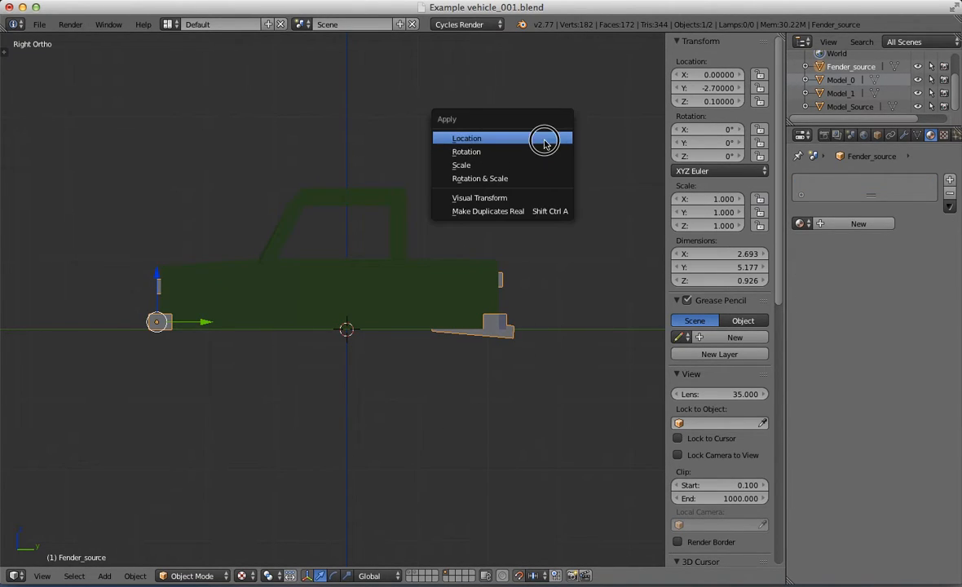
# Display the first layer and save the file, overwriting Example vehicle_001.blend.
pyautogui.click(410, 574)
pyautogui.hotkey('ctrl', 's')
pyautogui.click(387, 205)
# Select Model_0 on the second layer and export the scene as Example vehicle_001.fbx to the Desktop folder.
pyautogui.click(415, 573)
pyautogui.rightClick(411, 297)
pyautogui.moveTo(460, 224); pyautogui.dragTo(333, 271, button='middle')
pyautogui.scroll(2, 476, 297)
pyautogui.press('KP_3')
pyautogui.scroll(1, 399, 273)
pyautogui.keyDown('shift'); pyautogui.moveTo(413, 266); pyautogui.dragTo(368, 251, button='middle'); pyautogui.keyUp('shift')
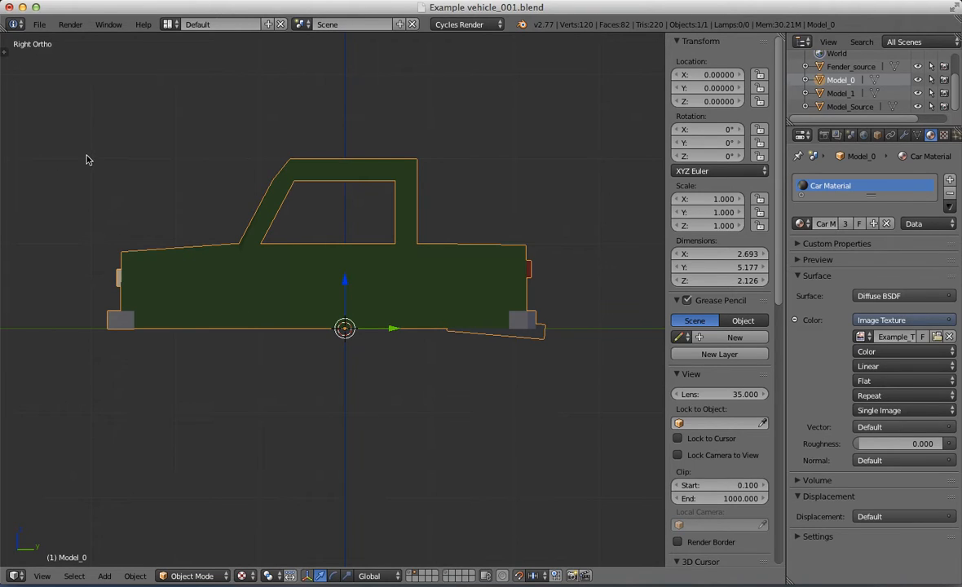
pyautogui.click(45, 25)
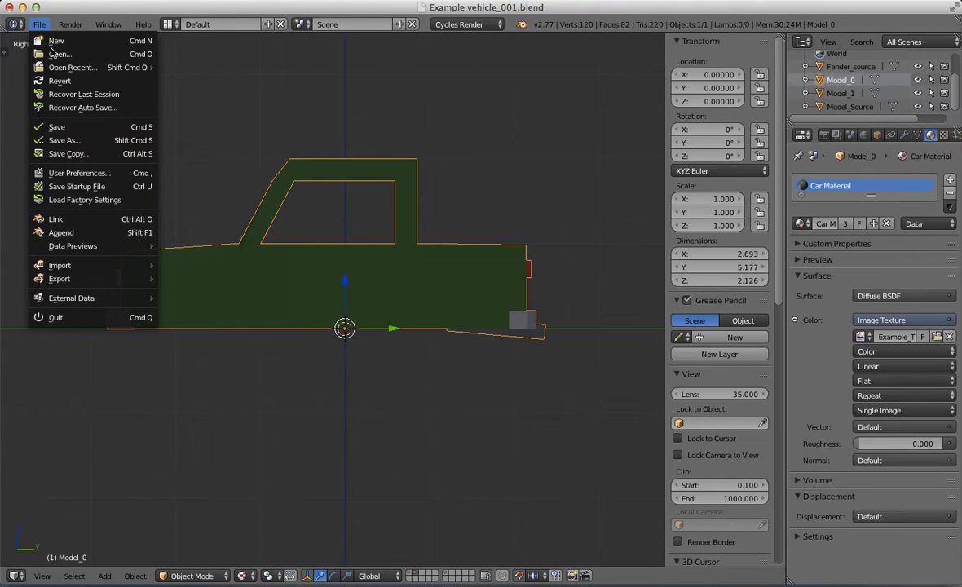
pyautogui.moveTo(96, 281)
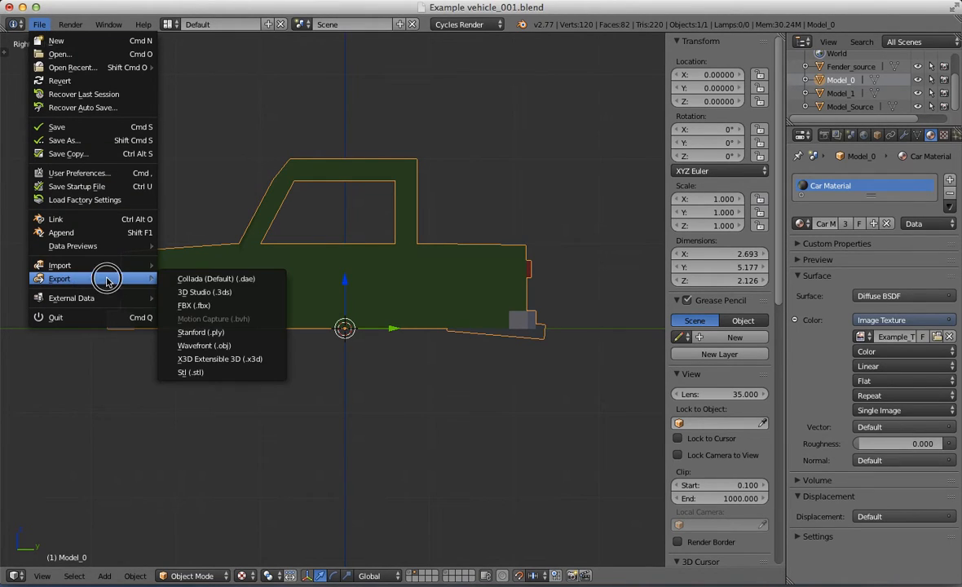
pyautogui.click(224, 298)
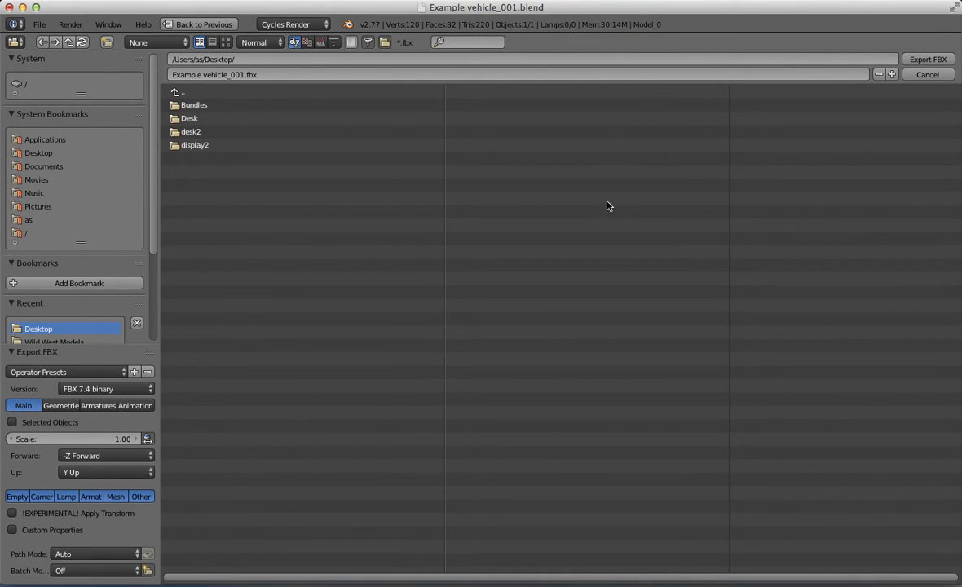
pyautogui.click(942, 59)
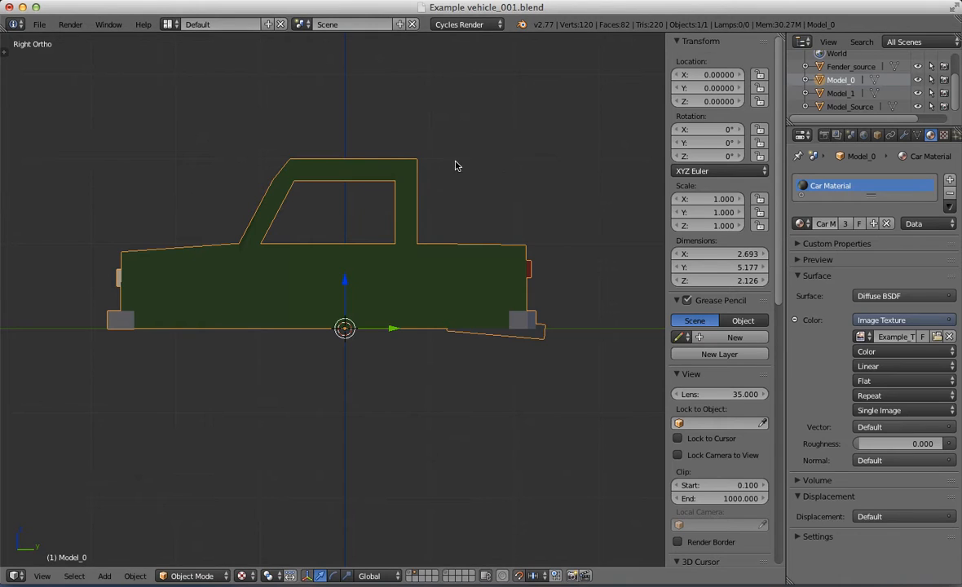
# Close the Blender window and switch to the empty desktop space holding the exported file.
pyautogui.click(8, 7)
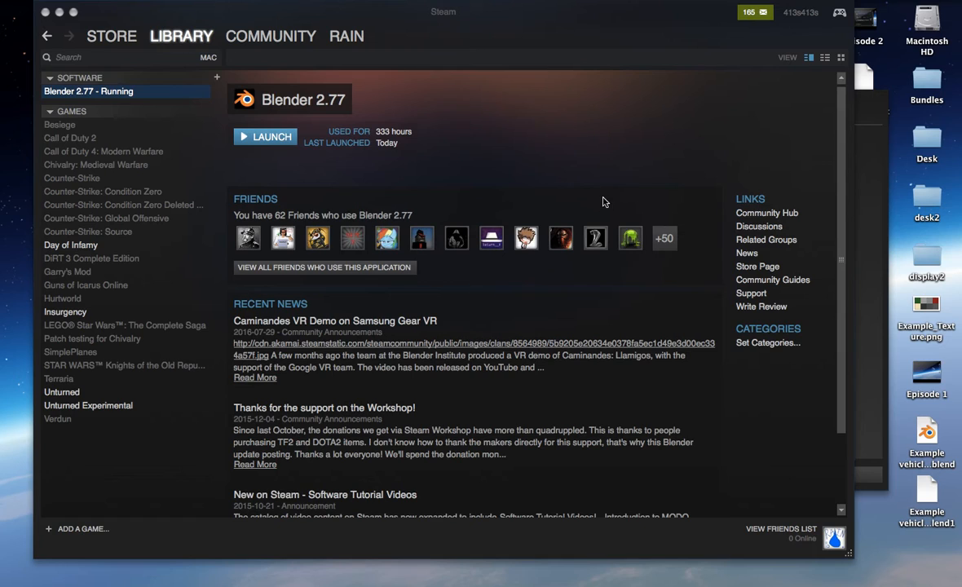
pyautogui.hotkey('ctrl', 'Up')
pyautogui.click(756, 48)
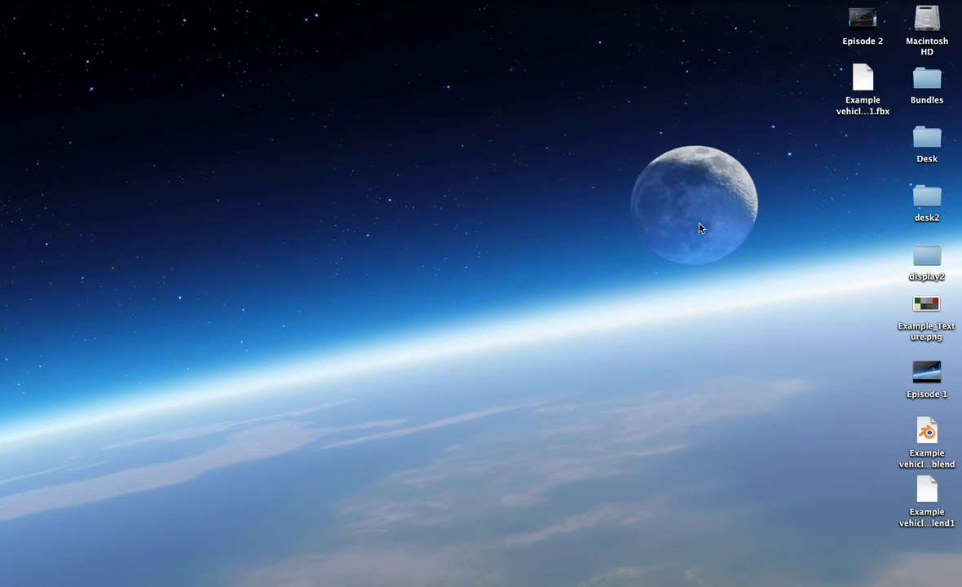
# Place Example_Texture.png directly below the exported Example vehicle FBX file on the desktop.
pyautogui.moveTo(863, 92)
pyautogui.mouseDown()
pyautogui.moveTo(736, 101)
pyautogui.moveTo(719, 112)
pyautogui.moveTo(858, 84)
pyautogui.mouseUp()
pyautogui.click(813, 202)
pyautogui.moveTo(926, 305); pyautogui.dragTo(859, 139)
pyautogui.click(789, 196)
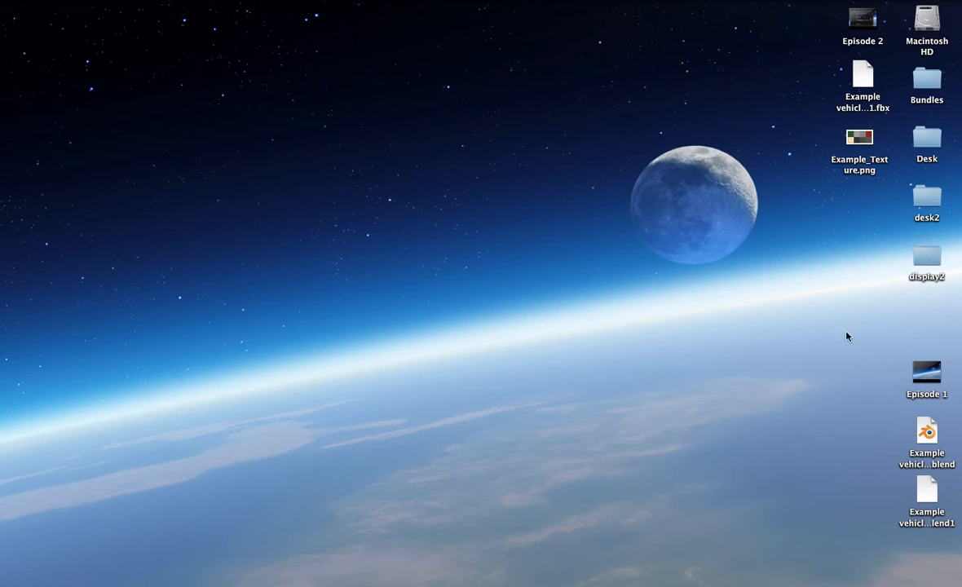
# Switch to the Unity project on Desktop 4 and show the root Assets folder with slightly smaller thumbnails.
pyautogui.hotkey('ctrl', 'Up')
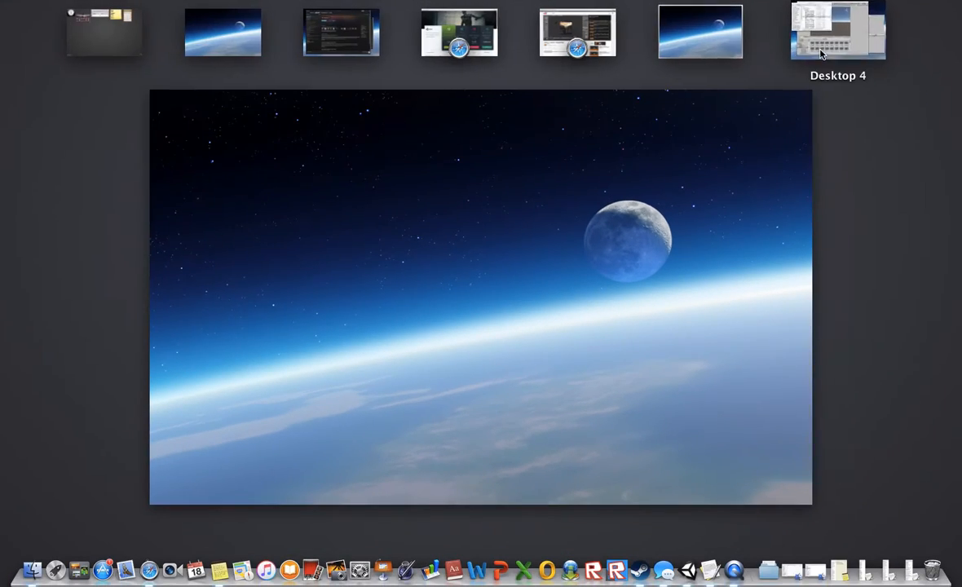
pyautogui.click(821, 51)
pyautogui.click(533, 10)
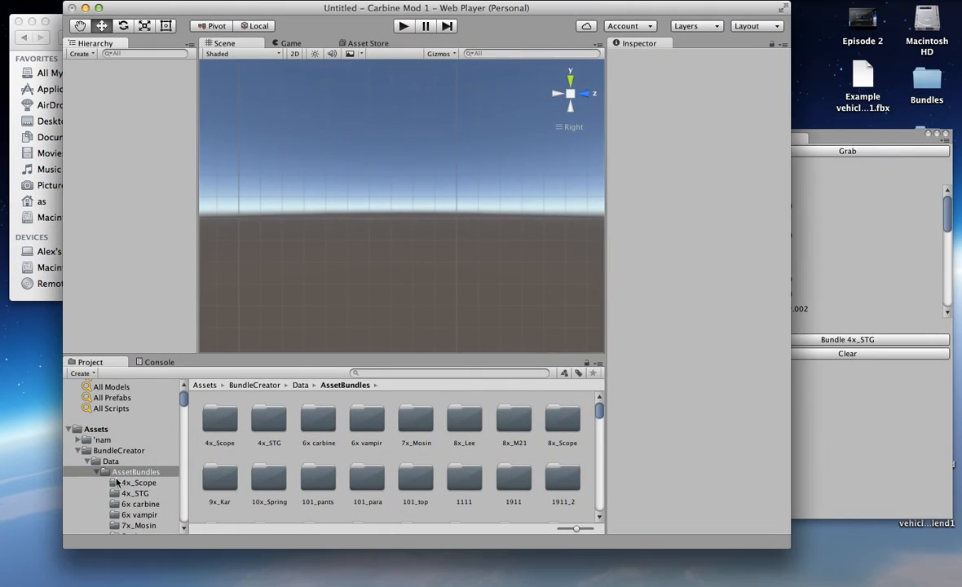
pyautogui.scroll(-20, 130, 473)
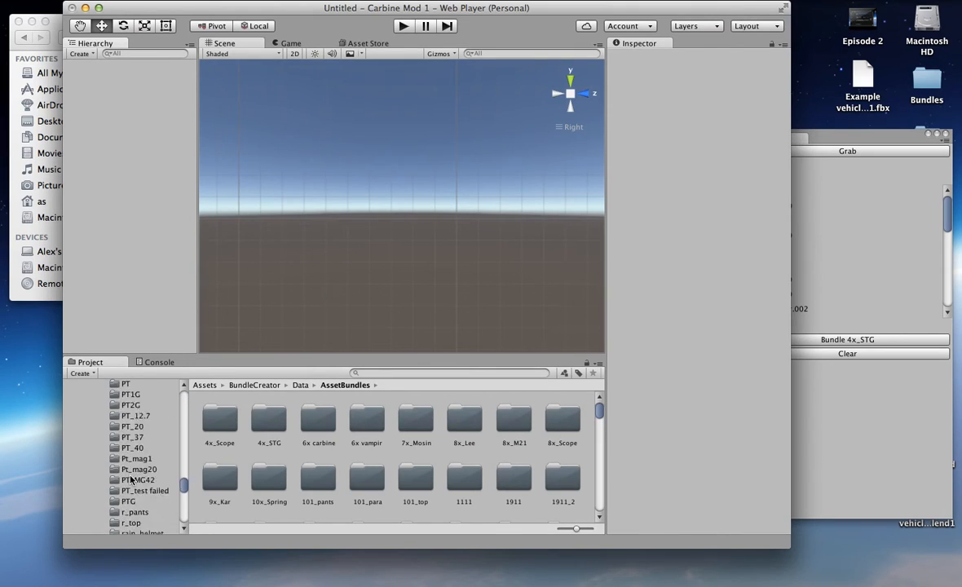
pyautogui.scroll(20, 131, 516)
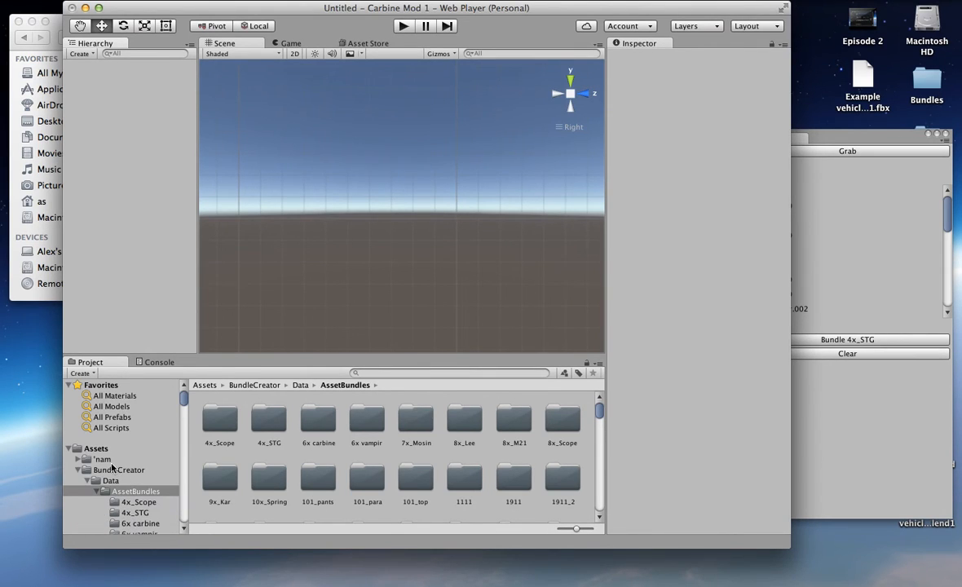
pyautogui.click(88, 449)
pyautogui.moveTo(576, 528); pyautogui.dragTo(571, 529)
# Cancel the running asset import in the Assets folder.
pyautogui.rightClick(432, 496)
pyautogui.click(432, 495)
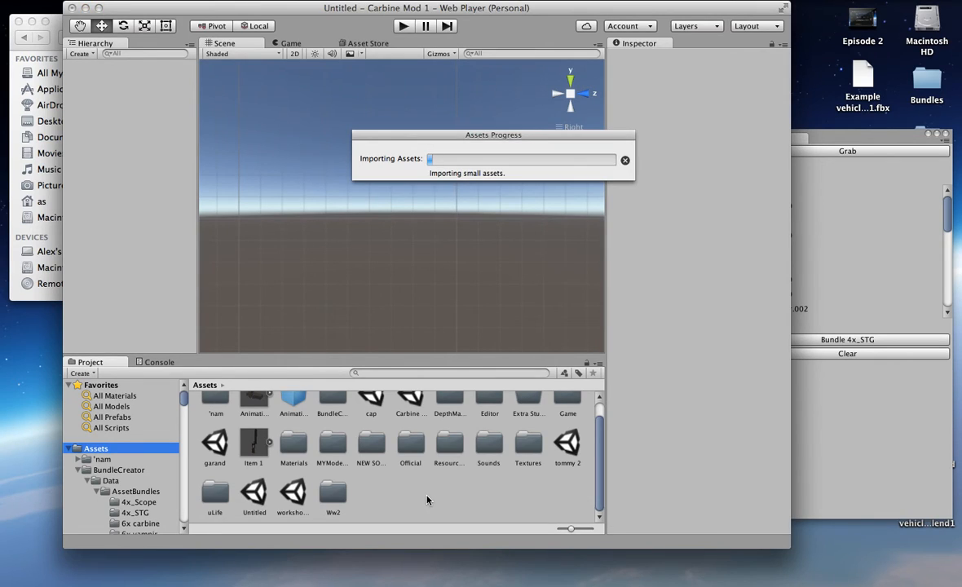
pyautogui.click(625, 160)
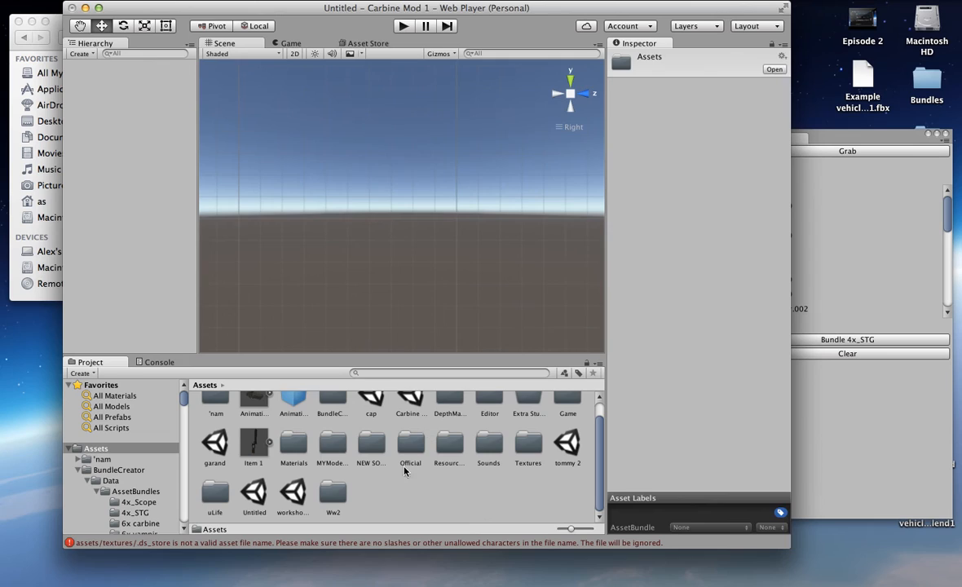
# Create a folder named Example in Assets and open it.
pyautogui.rightClick(399, 496)
pyautogui.moveTo(459, 352)
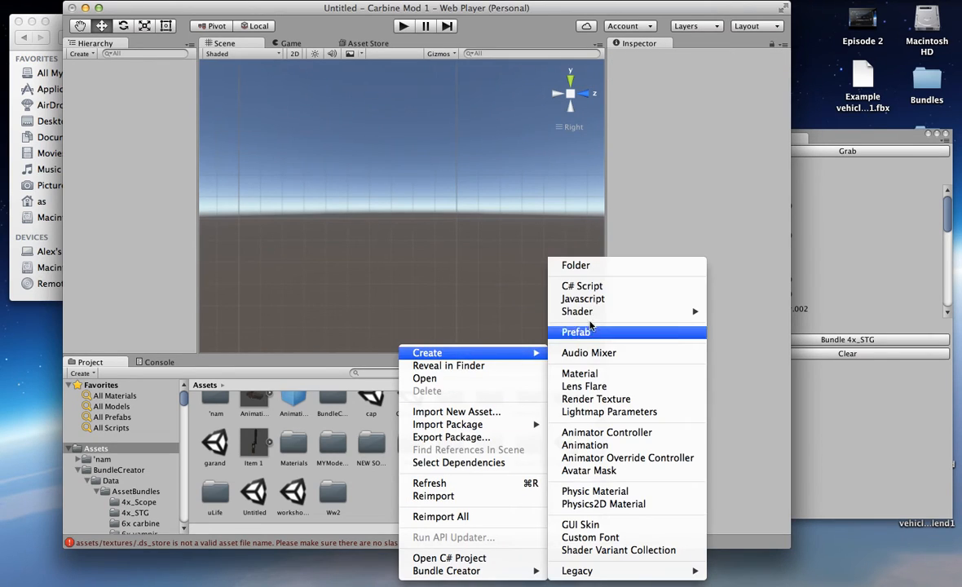
pyautogui.click(608, 271)
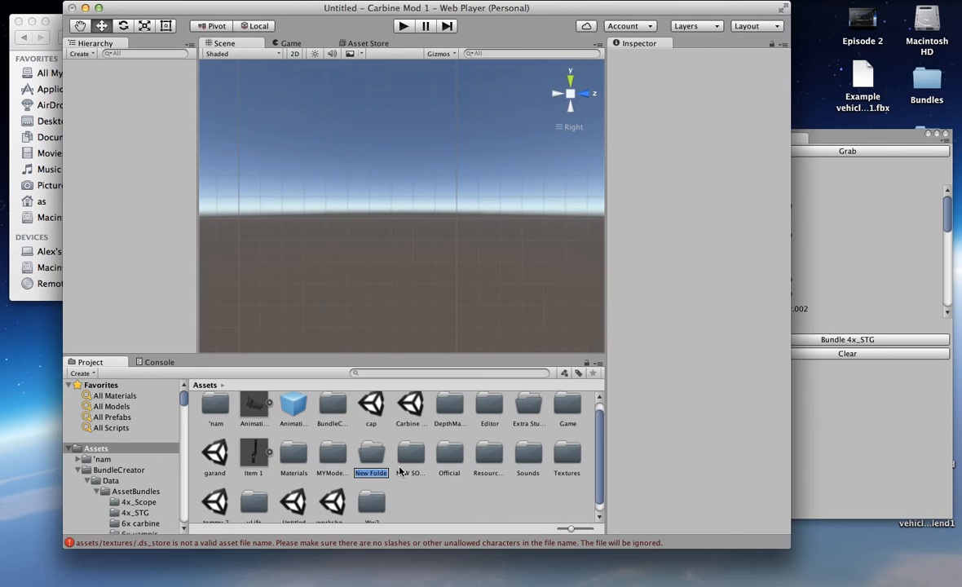
pyautogui.write('Example')
pyautogui.press('Return')
pyautogui.doubleClick(528, 416)
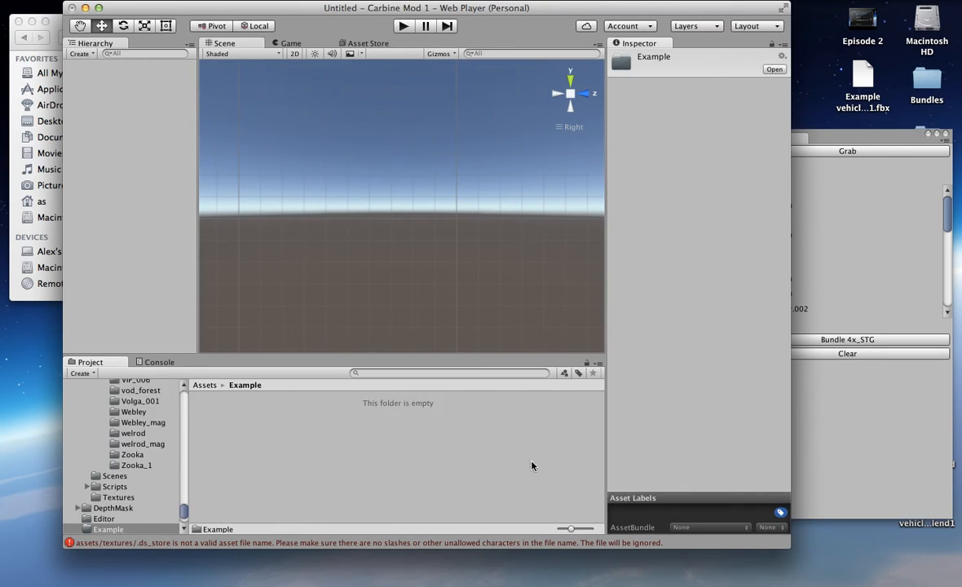
# Move the Bundle Tool window clear of the desktop files and import Example vehicle_001.fbx and Example_Texture.png into the Example folder.
pyautogui.moveTo(846, 138); pyautogui.dragTo(877, 265)
pyautogui.moveTo(858, 77); pyautogui.dragTo(588, 420)
pyautogui.moveTo(830, 168); pyautogui.dragTo(408, 457)
# Set Example_Texture's filter mode to Point (no filter) and apply the import settings.
pyautogui.click(245, 417)
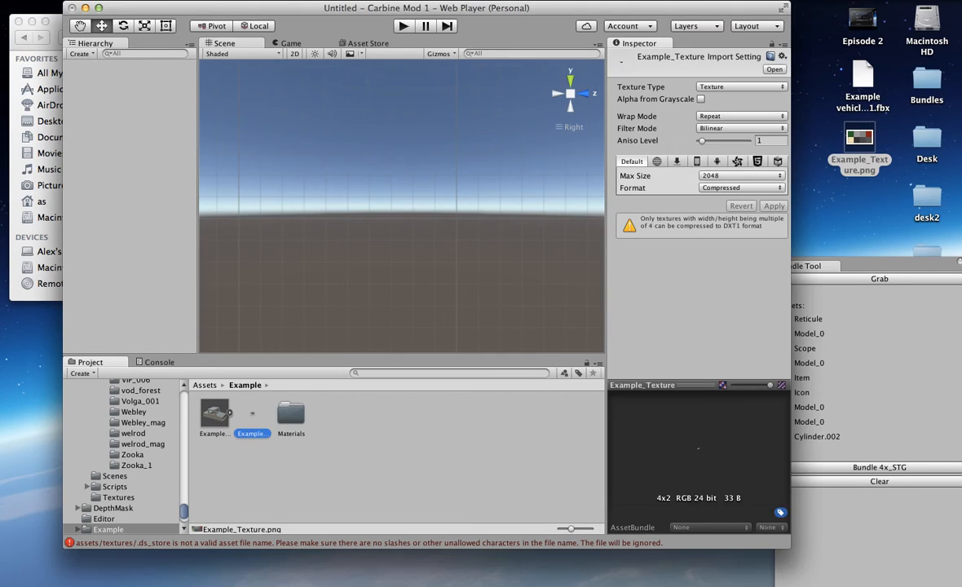
pyautogui.click(717, 131)
pyautogui.click(734, 119)
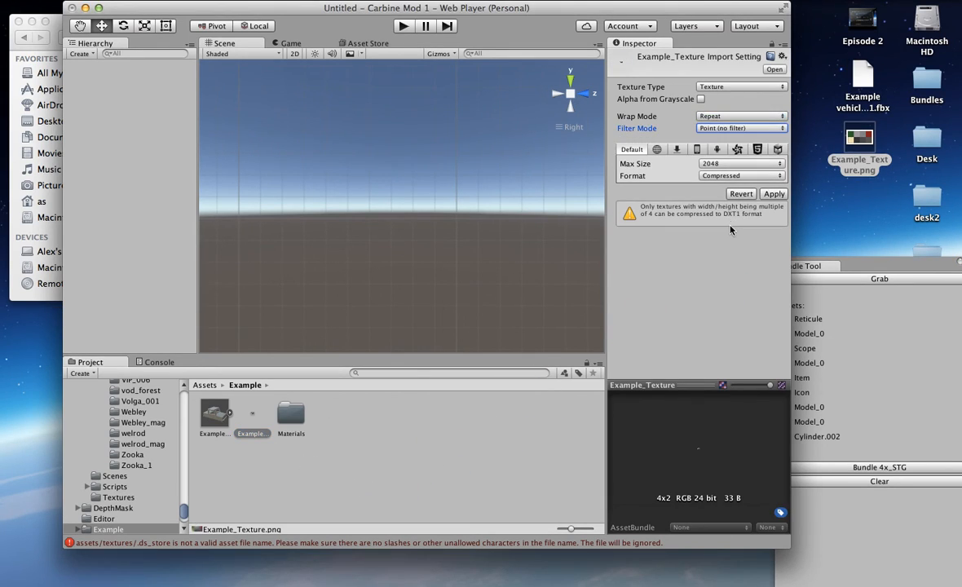
pyautogui.click(773, 194)
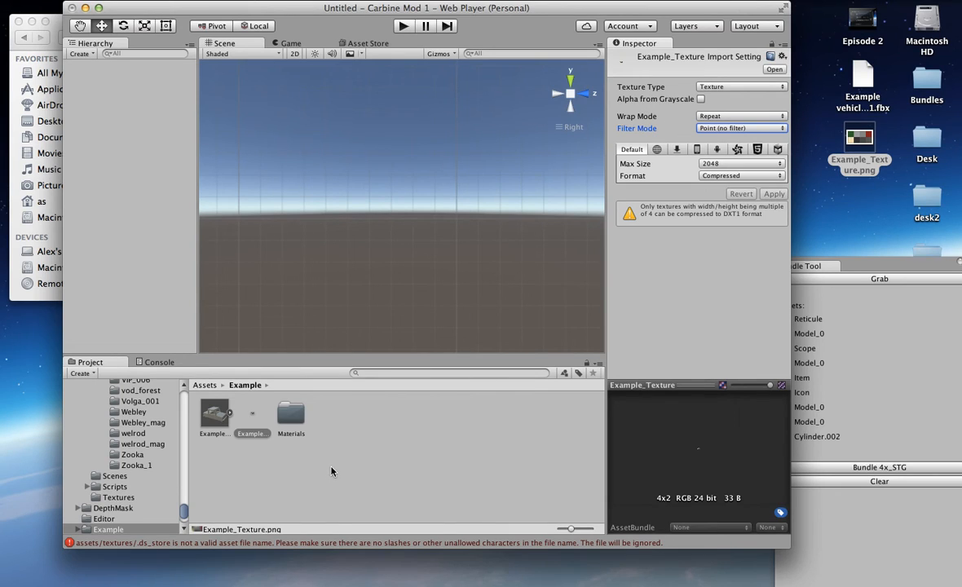
# Examine the imported Example vehicle_001 model in its preview and switch back to the empty desktop.
pyautogui.click(210, 405)
pyautogui.moveTo(719, 480); pyautogui.dragTo(691, 481)
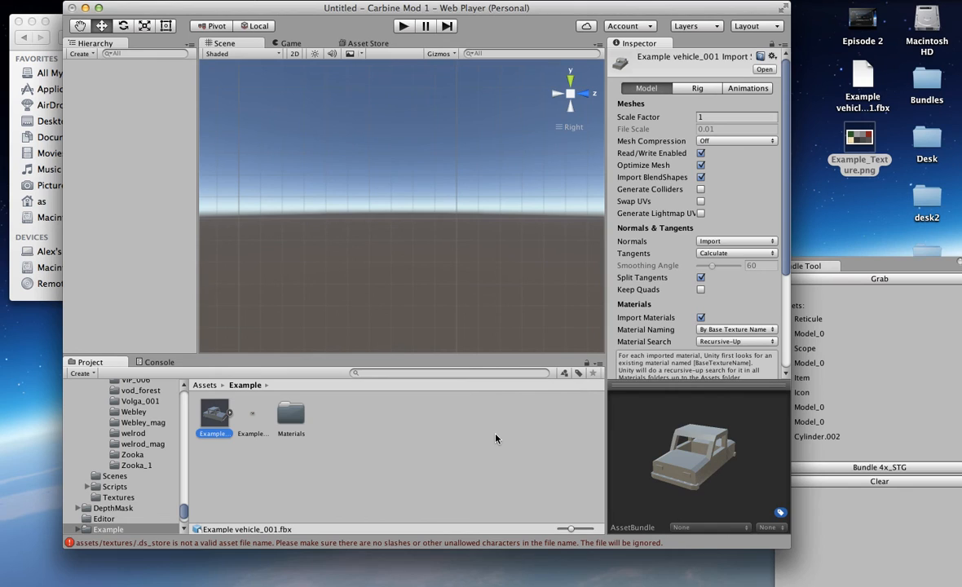
pyautogui.hotkey('ctrl', 'Up')
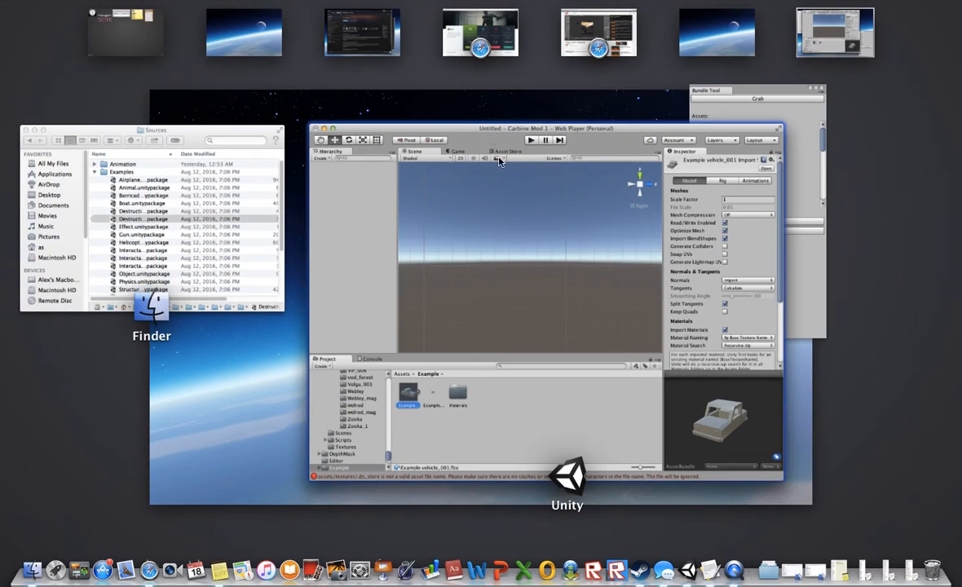
pyautogui.click(264, 55)
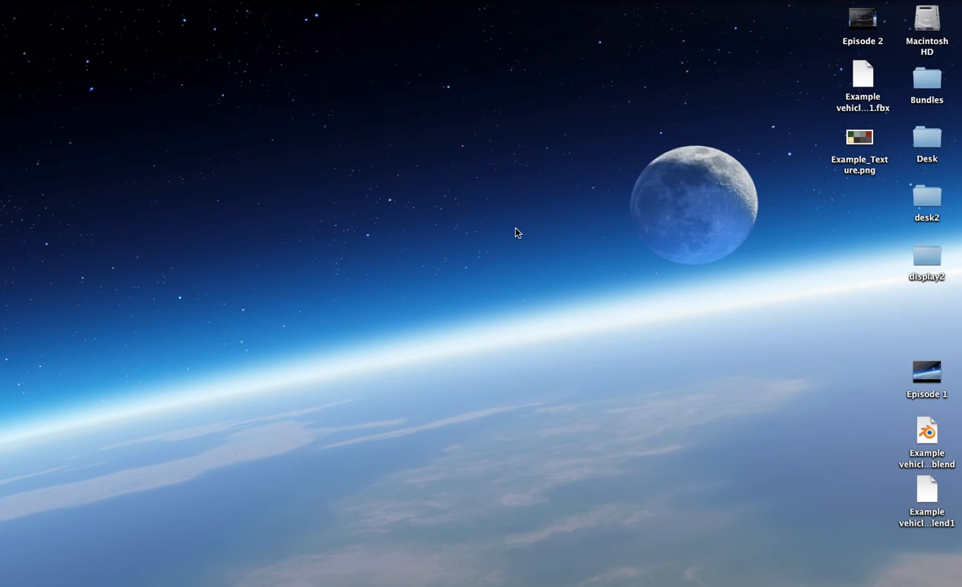